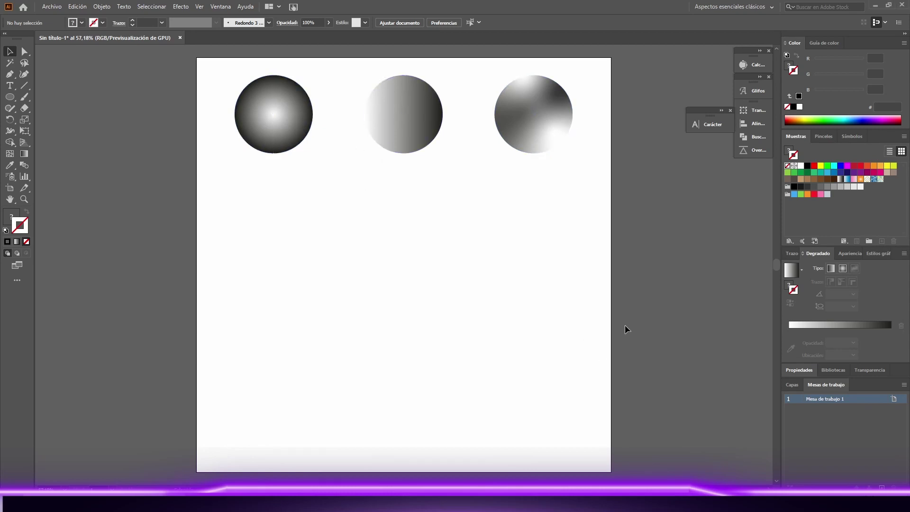
Bring up the Stroke and Gradient panels and restore the Aspectos esenciales clásicos workspace
{"action": "left_click", "coordinate": [797, 253]}
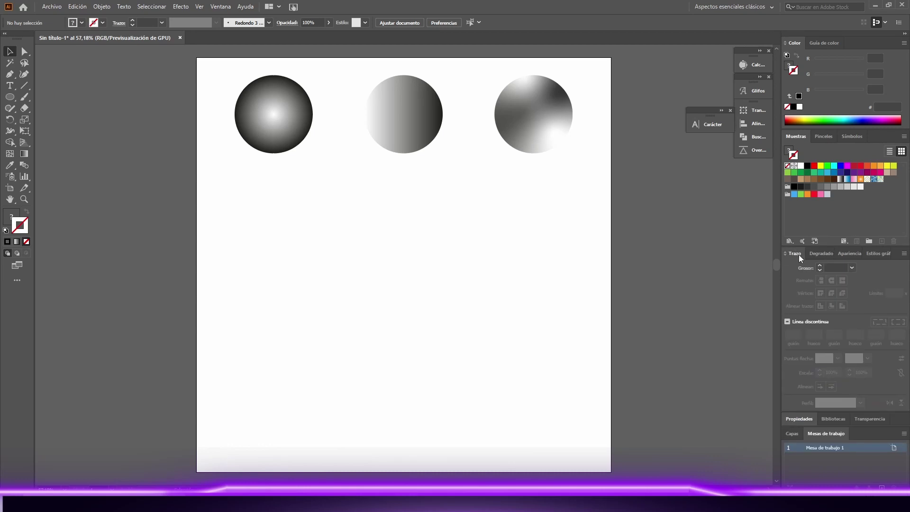
{"action": "left_click", "coordinate": [818, 254]}
{"action": "left_click", "coordinate": [795, 253]}
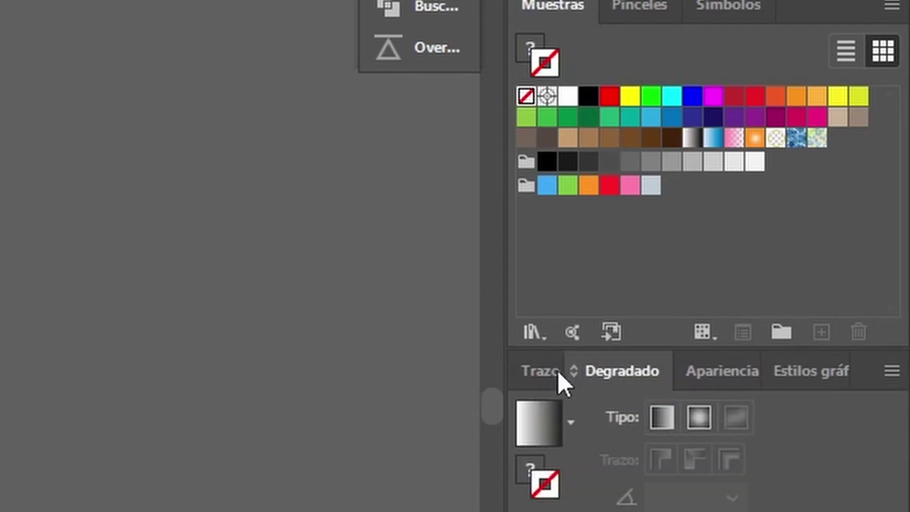
{"action": "left_click", "coordinate": [558, 372]}
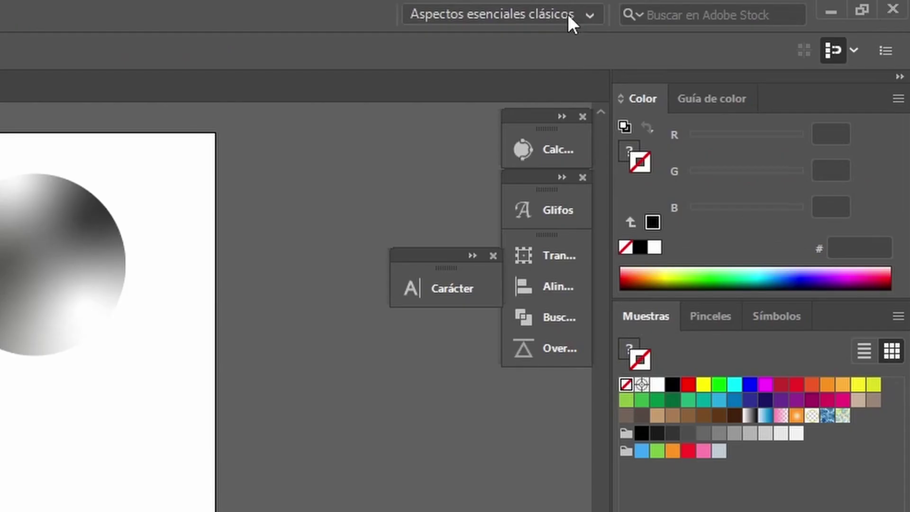
{"action": "left_click", "coordinate": [764, 7]}
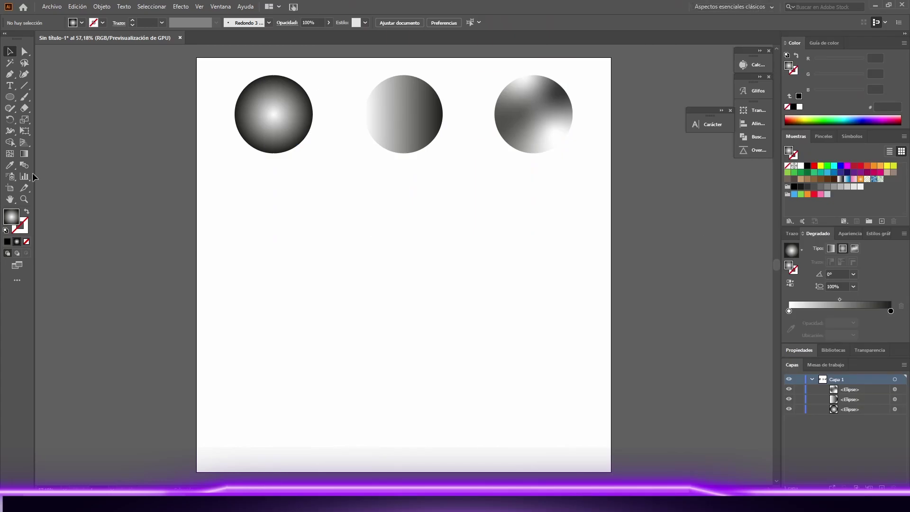
Redraw the left circle's radial gradient larger, angled about -46.7° toward its lower right, then deselect
{"action": "left_click", "coordinate": [24, 154]}
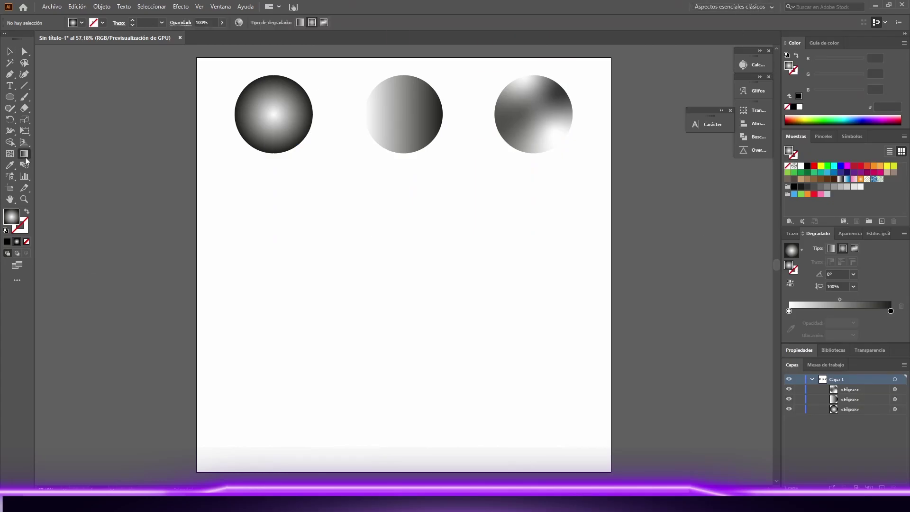
{"action": "left_click", "coordinate": [291, 118]}
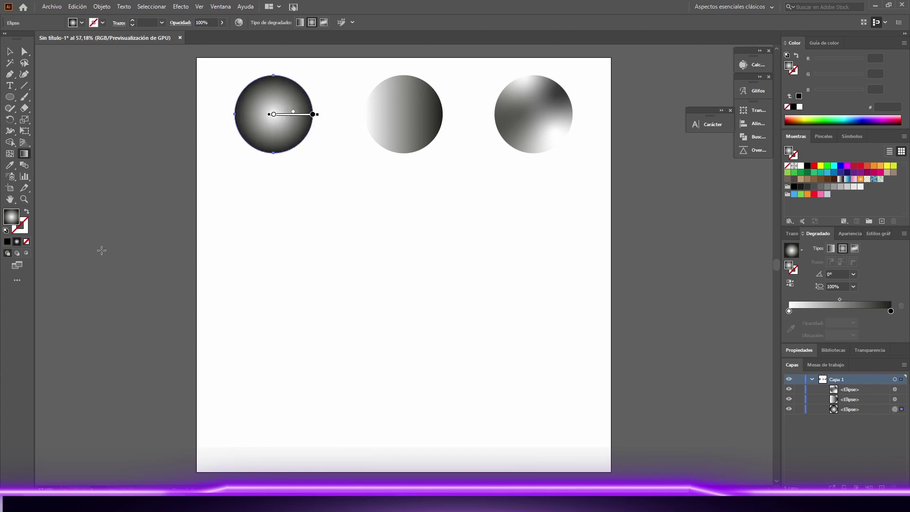
{"action": "left_click", "coordinate": [21, 226]}
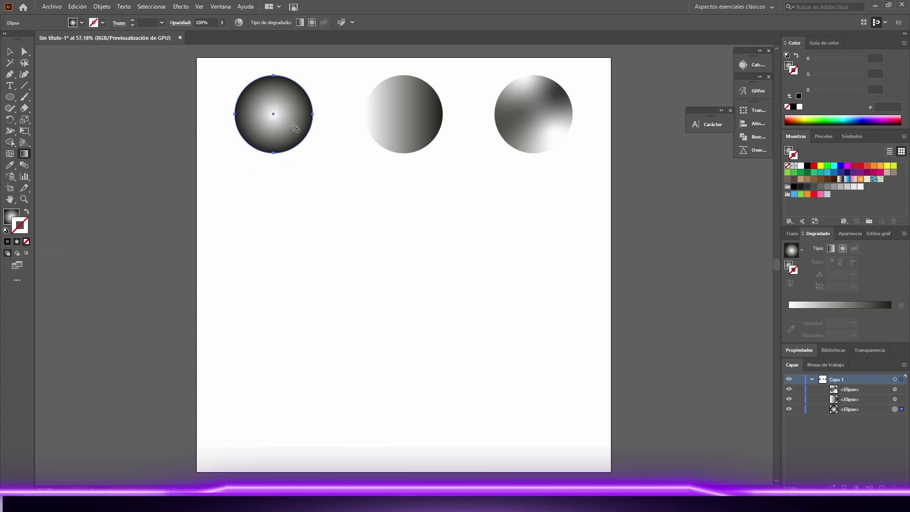
{"action": "left_click", "coordinate": [11, 217]}
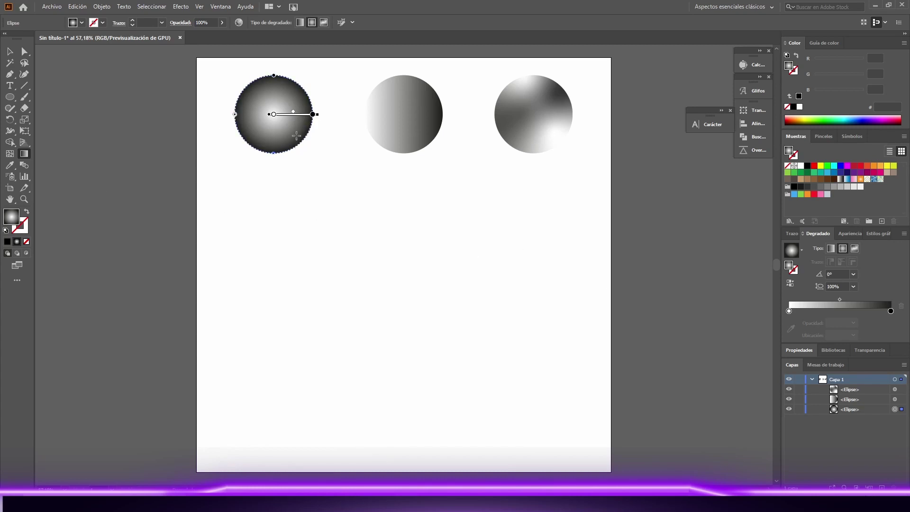
{"action": "left_click_drag", "start_coordinate": [290, 124], "coordinate": [309, 190]}
{"action": "mouse_move", "coordinate": [291, 127]}
{"action": "left_mouse_down"}
{"action": "mouse_move", "coordinate": [348, 199]}
{"action": "mouse_move", "coordinate": [330, 171]}
{"action": "left_mouse_up"}
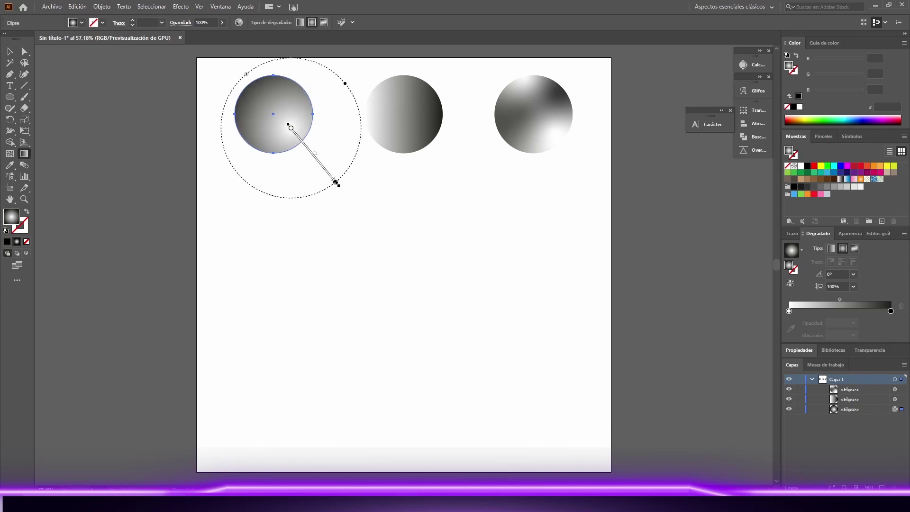
{"action": "left_click", "coordinate": [9, 51]}
{"action": "left_click", "coordinate": [323, 243]}
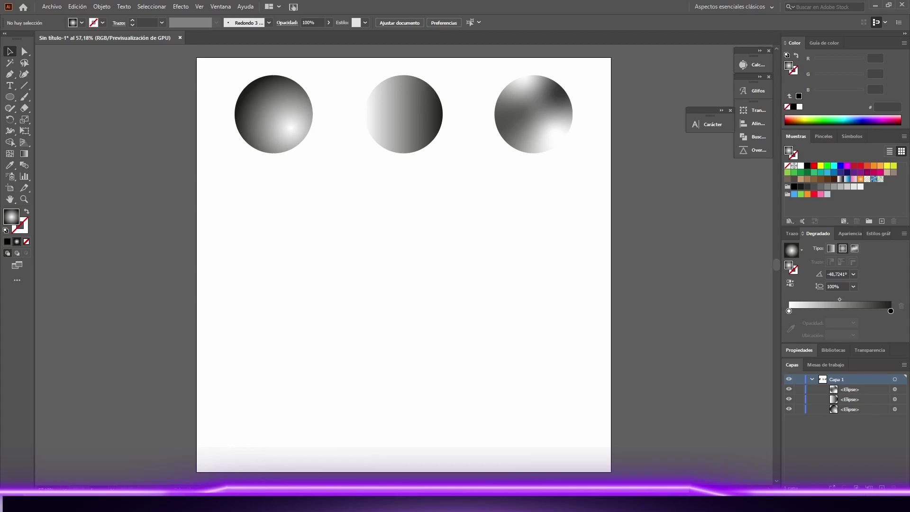
Draw a large 394 px circle below the row, trying default, gradient and None fills
{"action": "left_click", "coordinate": [11, 97]}
{"action": "left_click_drag", "start_coordinate": [291, 191], "coordinate": [442, 287]}
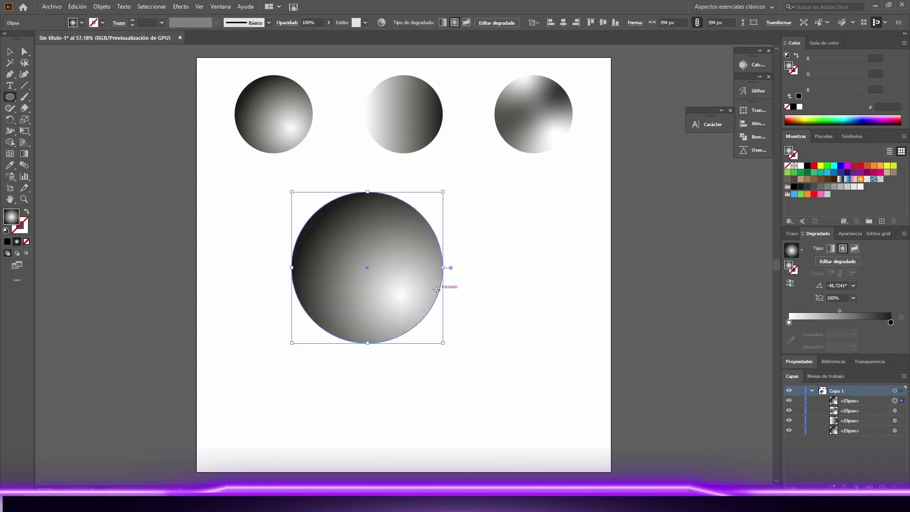
{"action": "key", "text": "comma"}
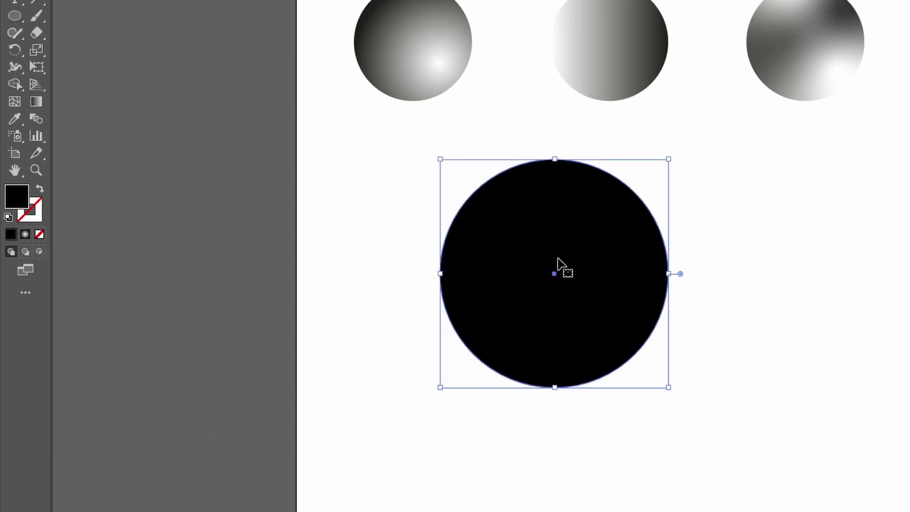
{"action": "left_click", "coordinate": [25, 234]}
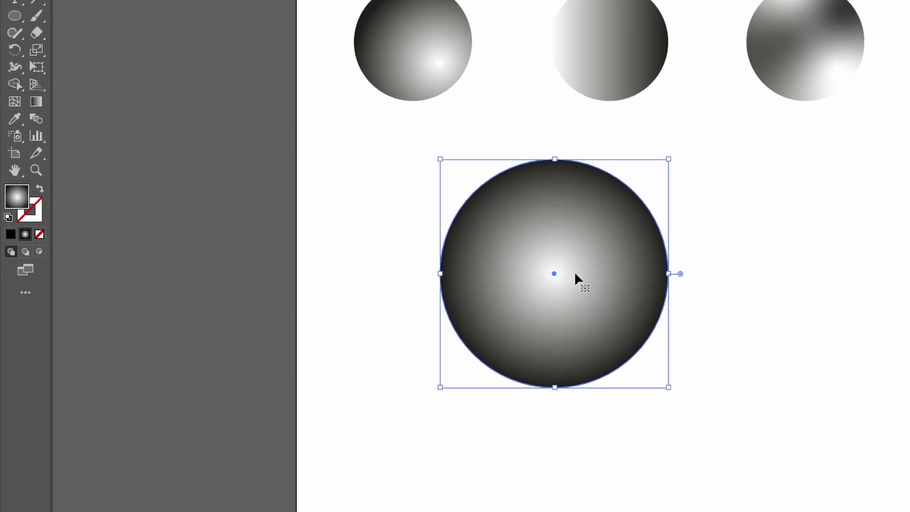
{"action": "left_click", "coordinate": [42, 234]}
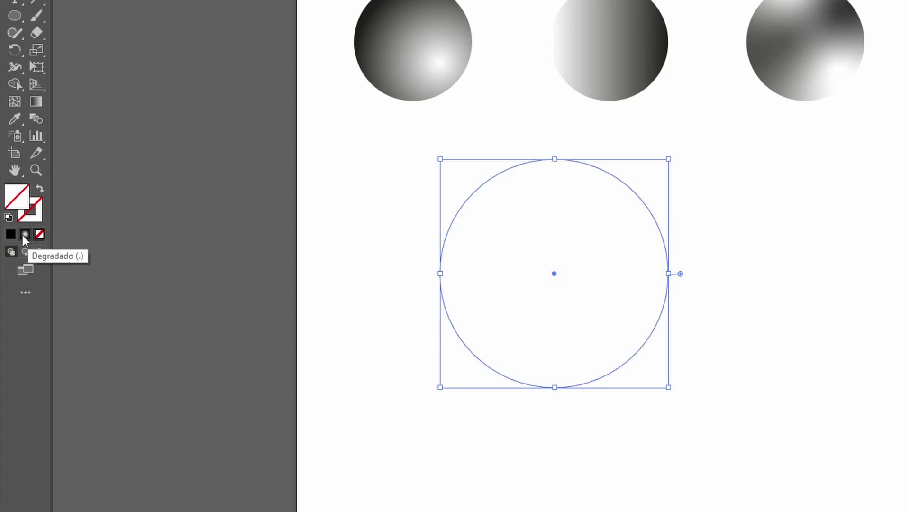
{"action": "left_click", "coordinate": [22, 235]}
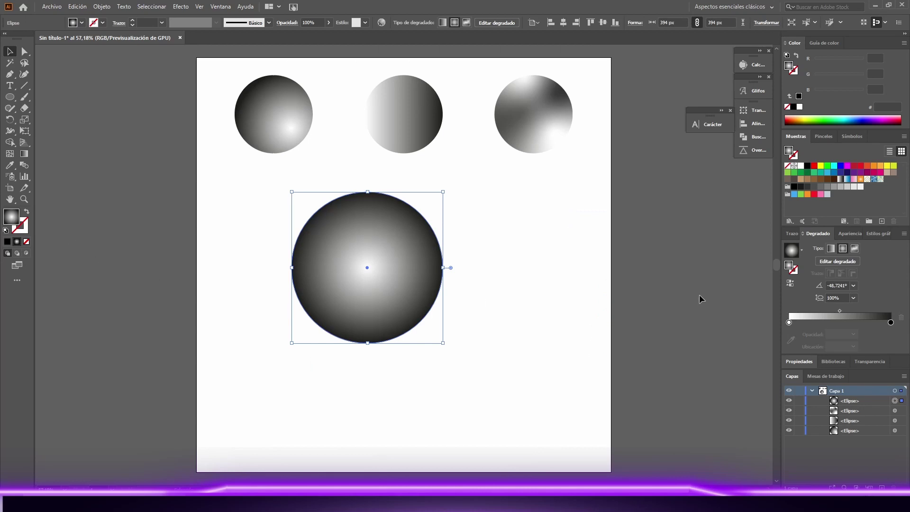
Fill the large circle with solid black and reselect it
{"action": "left_click", "coordinate": [7, 242]}
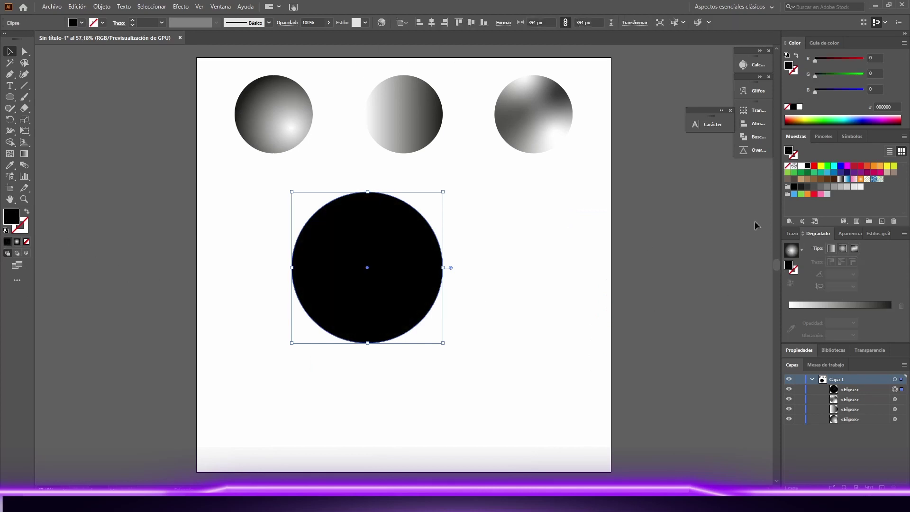
{"action": "left_click", "coordinate": [676, 242]}
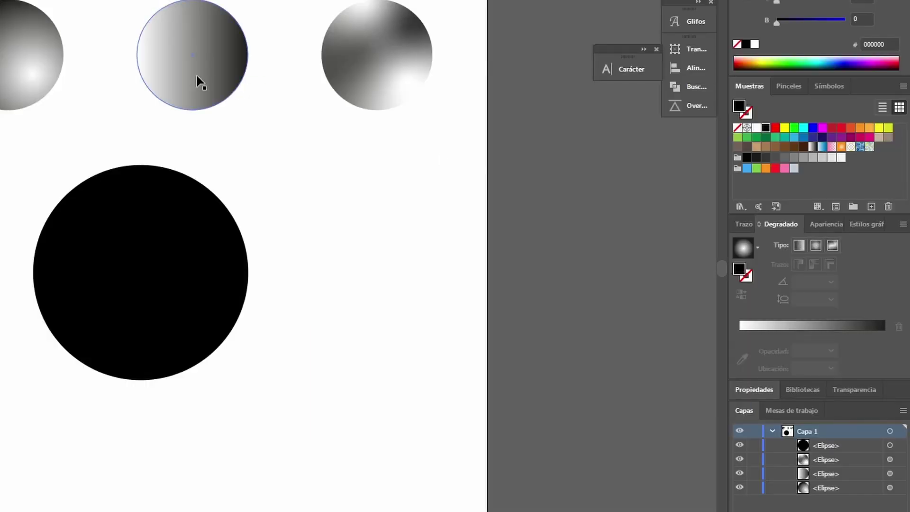
{"action": "left_click", "coordinate": [799, 245]}
{"action": "left_click", "coordinate": [170, 264]}
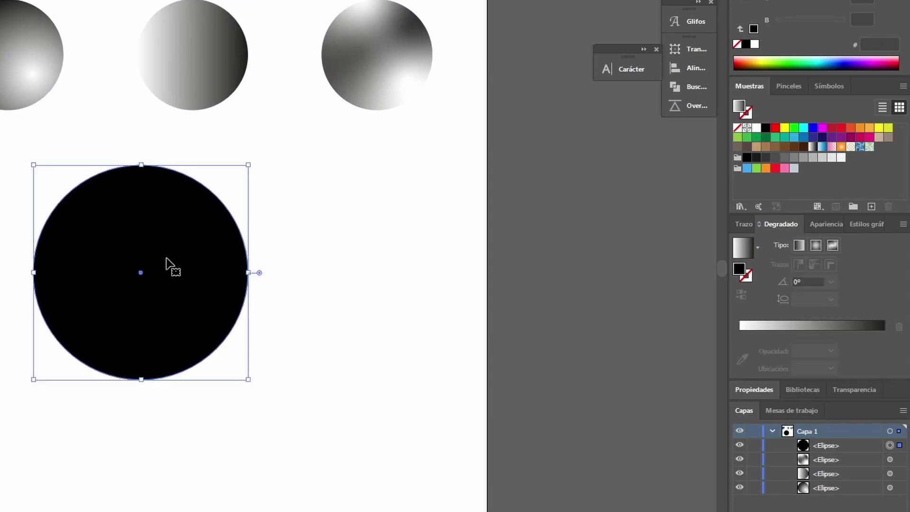
Give the circle a gradient, trying Linear and Freeform before settling on white-to-black Radial
{"action": "left_click", "coordinate": [799, 245]}
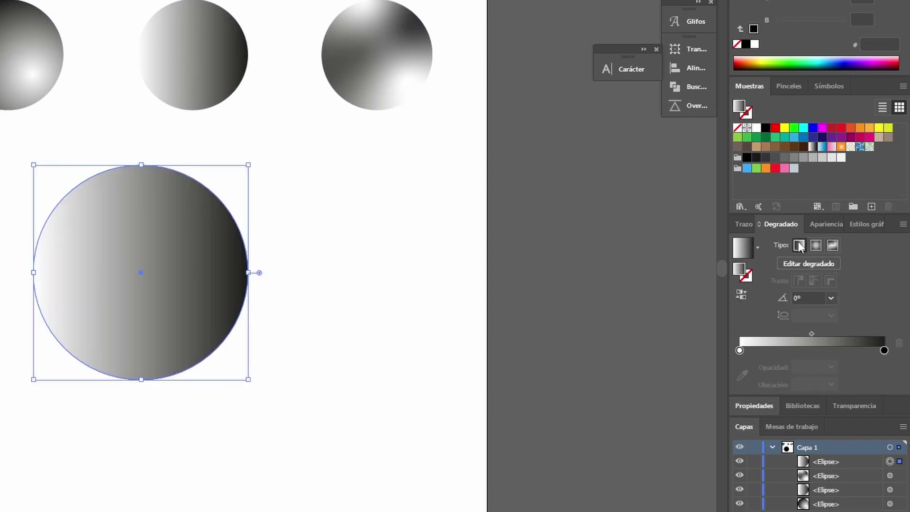
{"action": "left_click", "coordinate": [815, 245]}
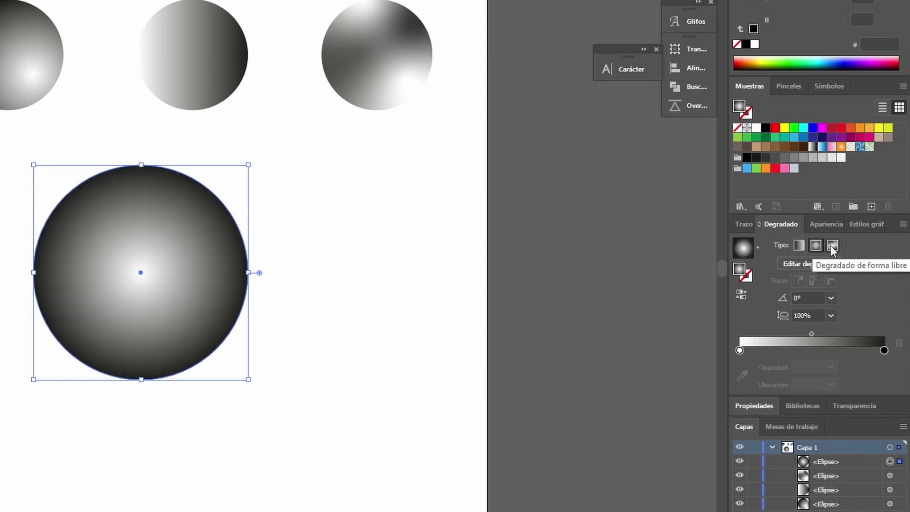
{"action": "left_click", "coordinate": [831, 246]}
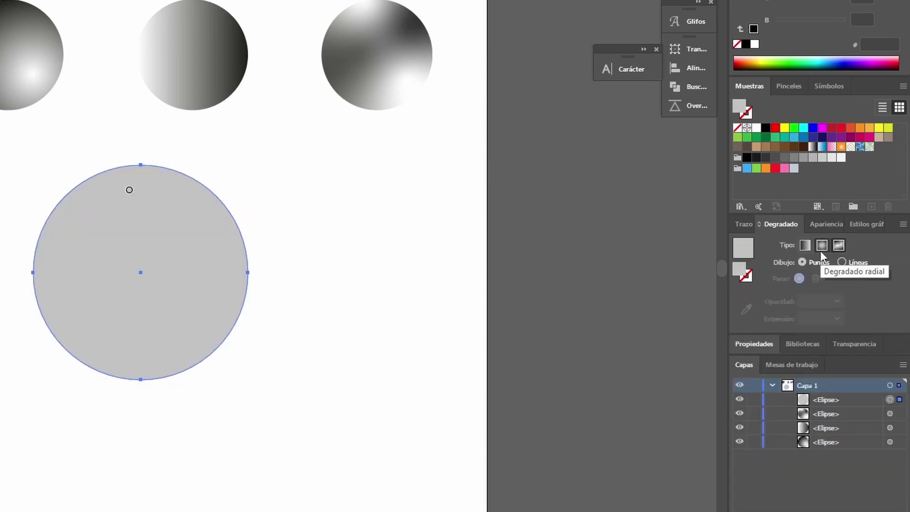
{"action": "left_click", "coordinate": [820, 247]}
{"action": "left_click", "coordinate": [831, 248]}
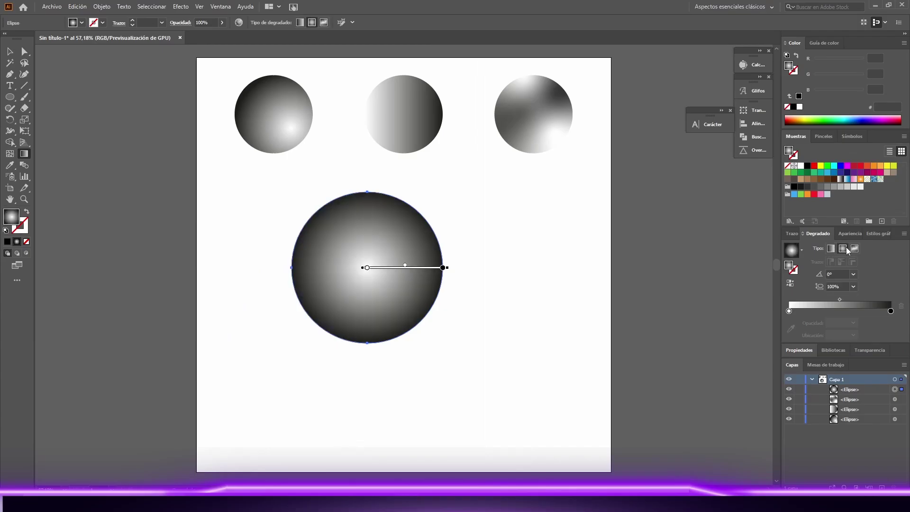
Redraw the circle's radial gradient at about 52.6°, light lower-left to dark upper-right
{"action": "left_click", "coordinate": [832, 250]}
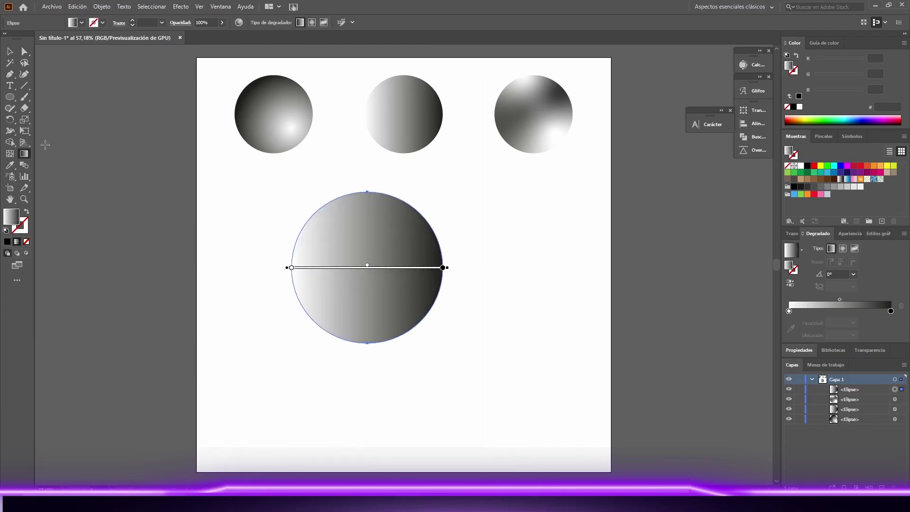
{"action": "left_click_drag", "start_coordinate": [351, 268], "coordinate": [471, 267]}
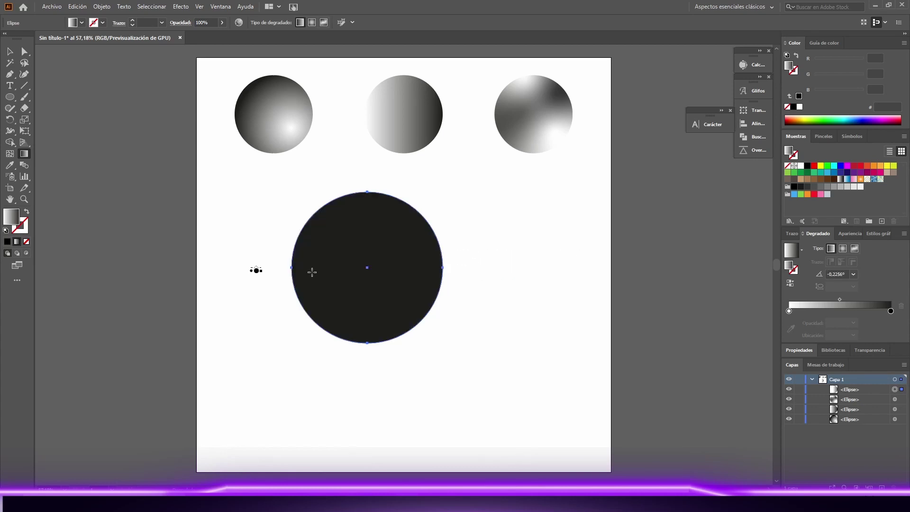
{"action": "left_click_drag", "start_coordinate": [256, 267], "coordinate": [504, 268]}
{"action": "left_click", "coordinate": [842, 249]}
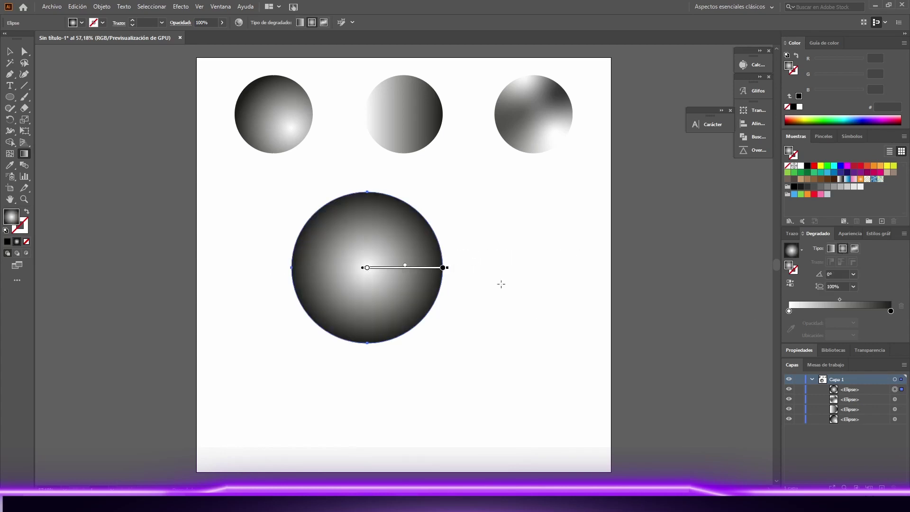
{"action": "mouse_move", "coordinate": [377, 286]}
{"action": "left_mouse_down"}
{"action": "mouse_move", "coordinate": [539, 382]}
{"action": "mouse_move", "coordinate": [267, 229]}
{"action": "left_mouse_up"}
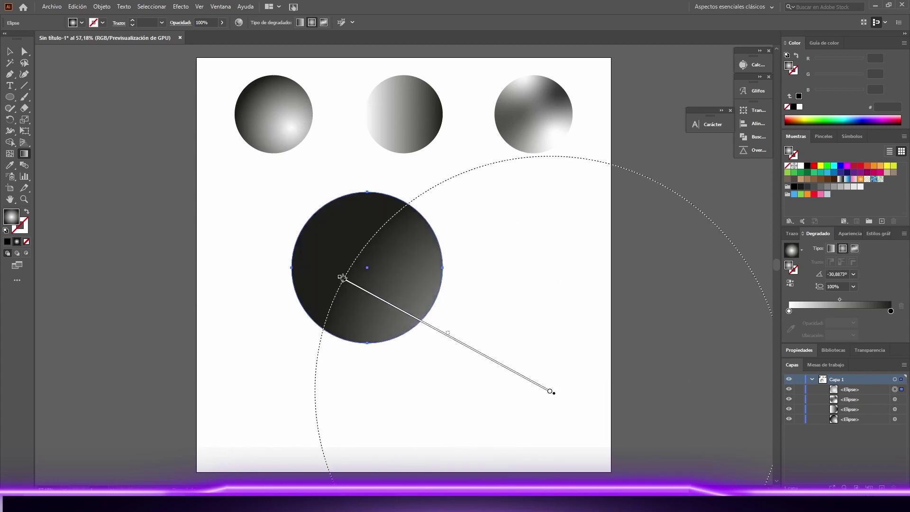
{"action": "left_click_drag", "start_coordinate": [274, 367], "coordinate": [370, 243]}
{"action": "left_click", "coordinate": [5, 54]}
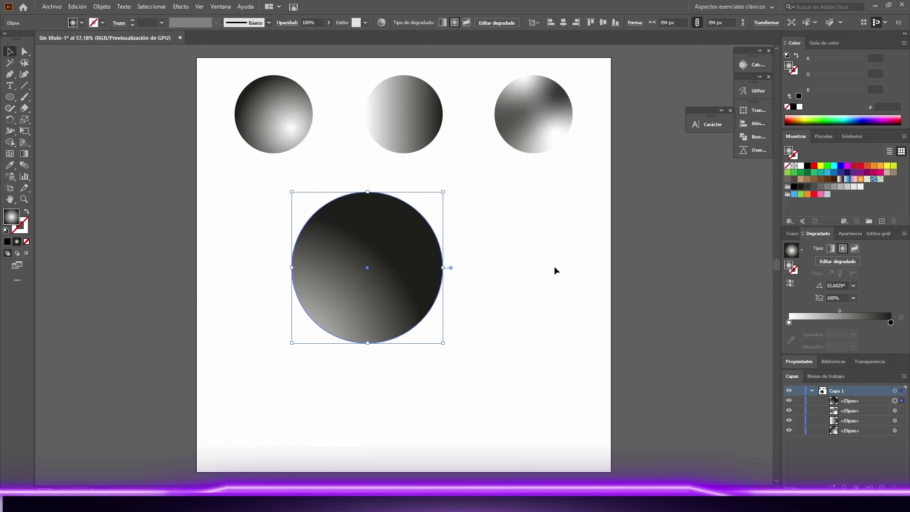
Set the gradient's dark end stop to red from the swatches
{"action": "double_click", "coordinate": [890, 324]}
{"action": "left_click", "coordinate": [771, 373]}
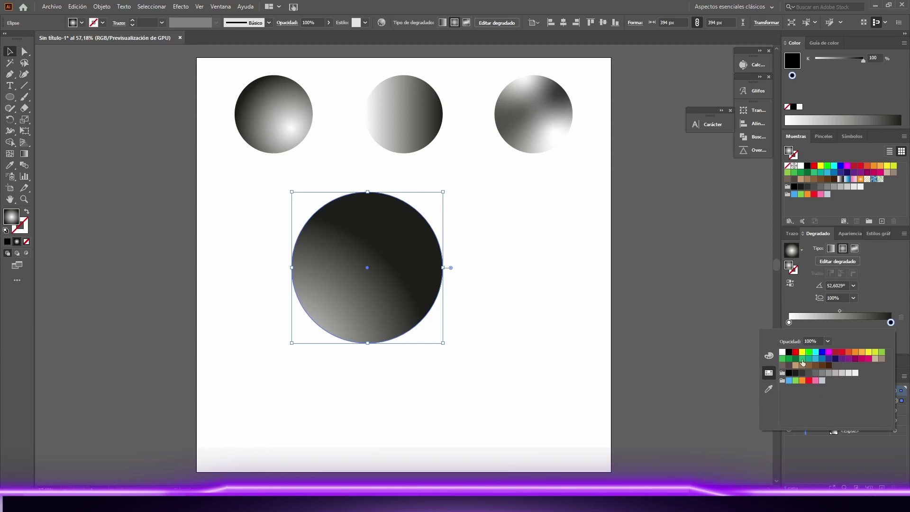
{"action": "left_click", "coordinate": [799, 352]}
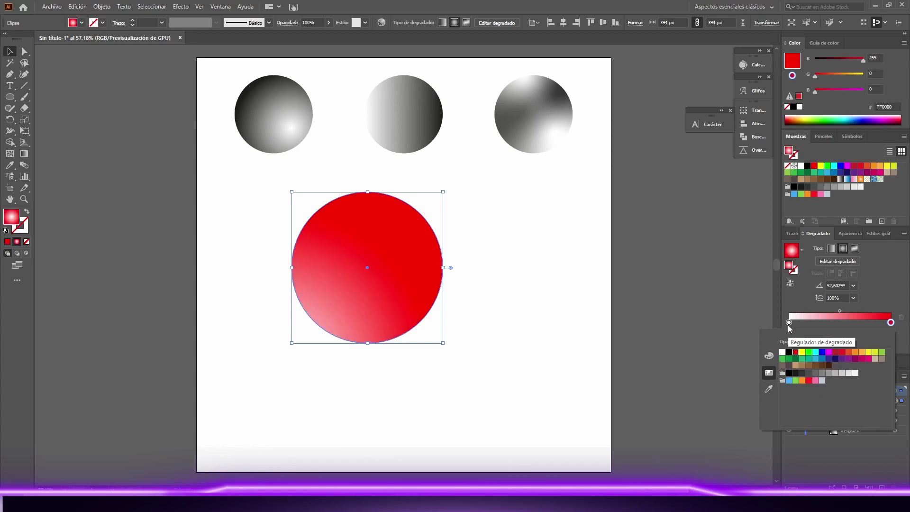
Change the starting stop to magenta and redraw the gradient from top-right to bottom-left
{"action": "left_click", "coordinate": [788, 323]}
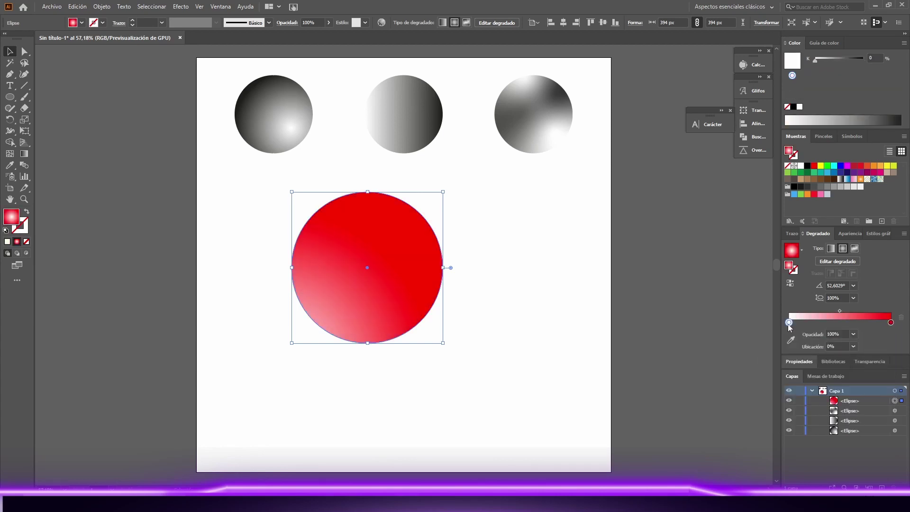
{"action": "double_click", "coordinate": [789, 322]}
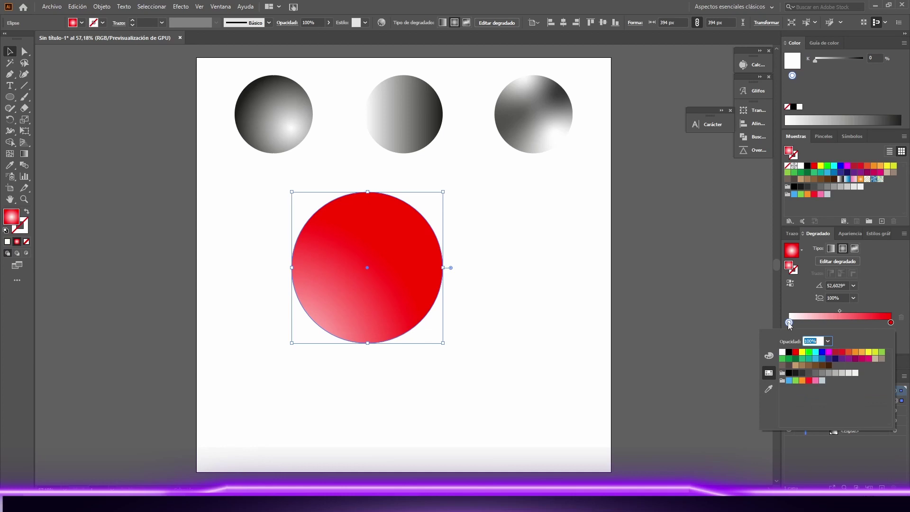
{"action": "left_click", "coordinate": [829, 351]}
{"action": "left_click", "coordinate": [829, 351]}
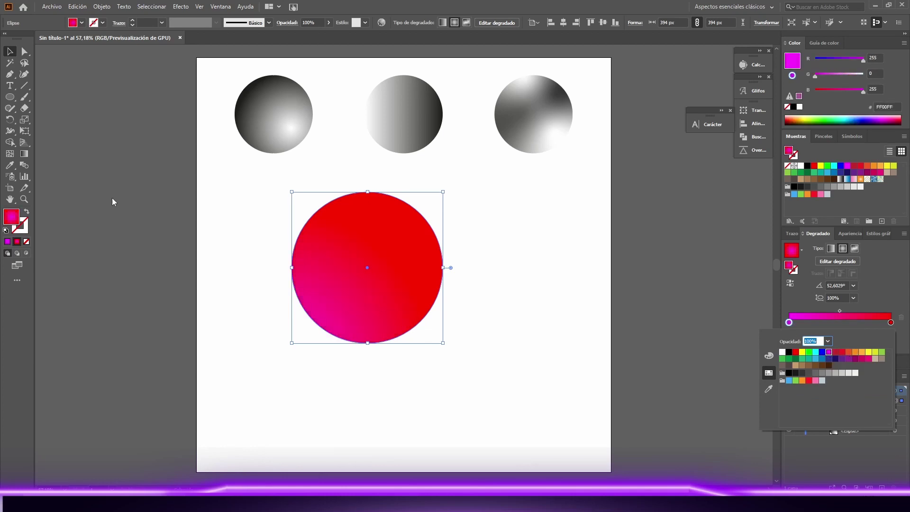
{"action": "left_click", "coordinate": [271, 231]}
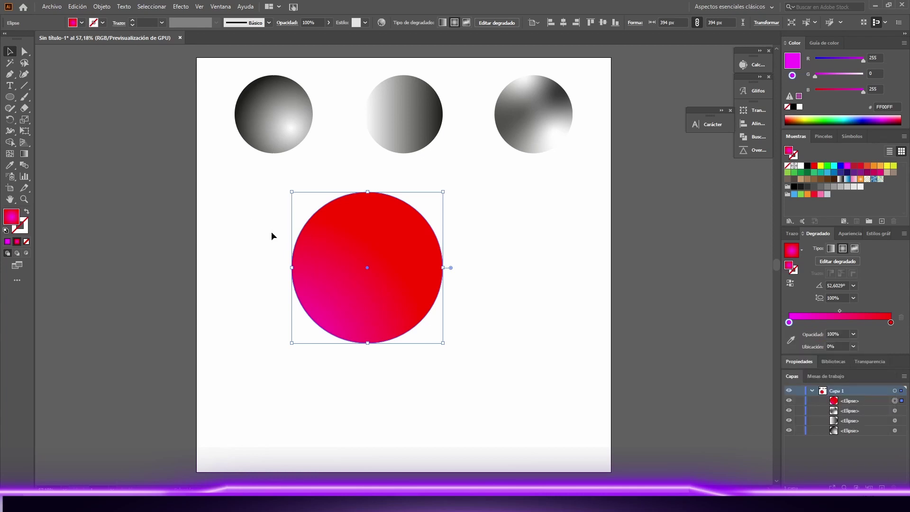
{"action": "left_click", "coordinate": [25, 154]}
{"action": "left_click_drag", "start_coordinate": [405, 230], "coordinate": [321, 327]}
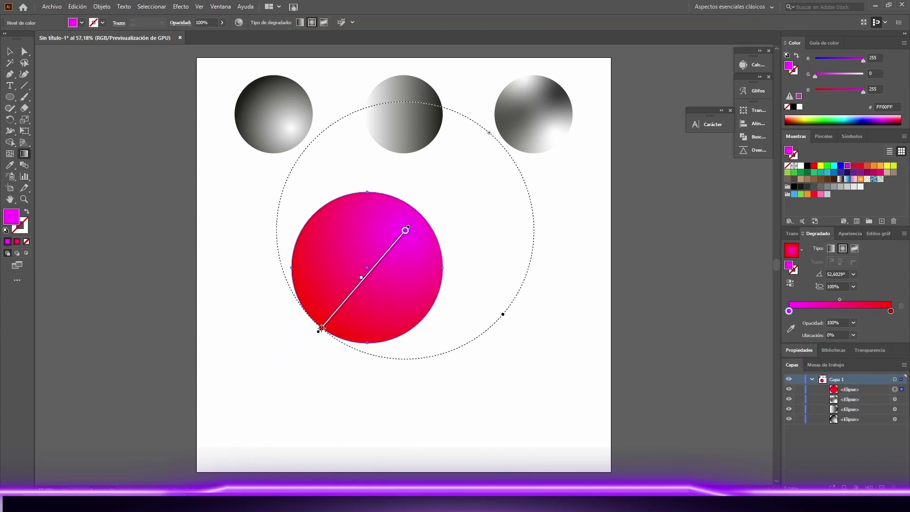
Add a dark blue colour stop at about 50% between magenta and red
{"action": "left_click", "coordinate": [841, 310]}
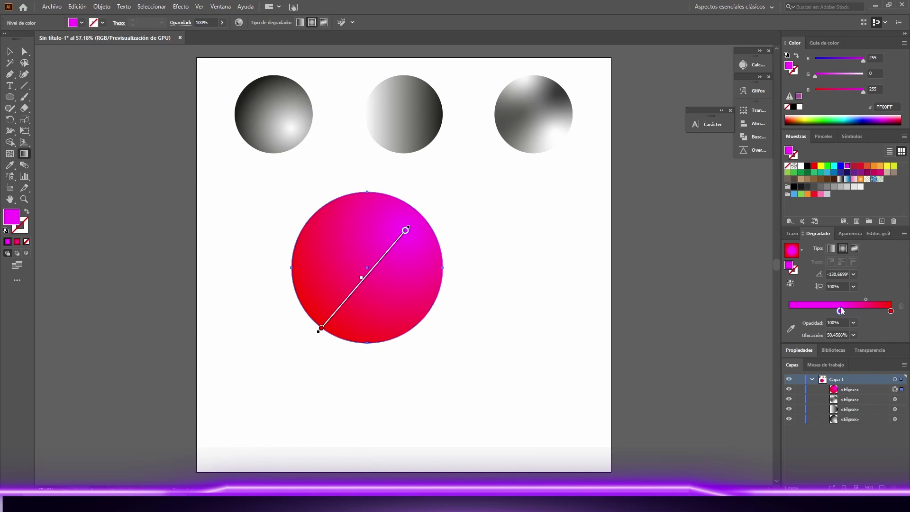
{"action": "left_click_drag", "start_coordinate": [840, 311], "coordinate": [767, 313]}
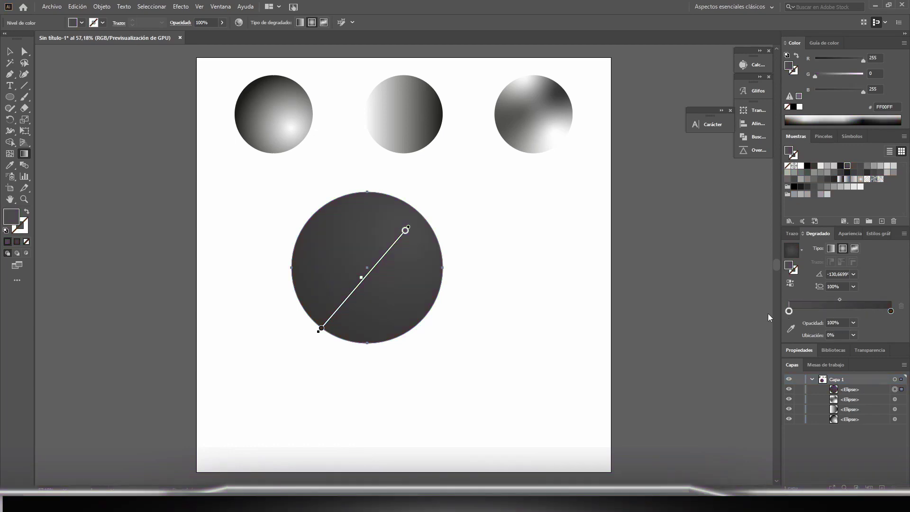
{"action": "left_click", "coordinate": [842, 311]}
{"action": "left_click_drag", "start_coordinate": [841, 311], "coordinate": [840, 311]}
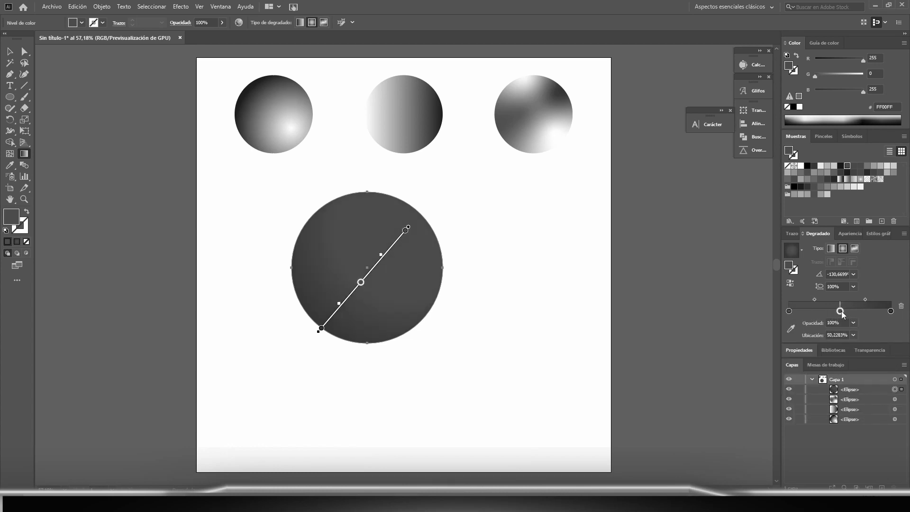
{"action": "double_click", "coordinate": [840, 311]}
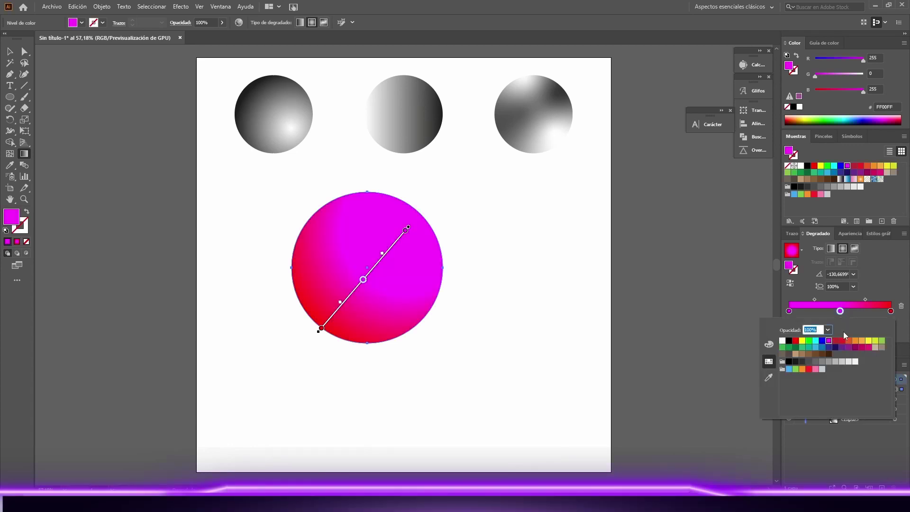
{"action": "left_click", "coordinate": [834, 347]}
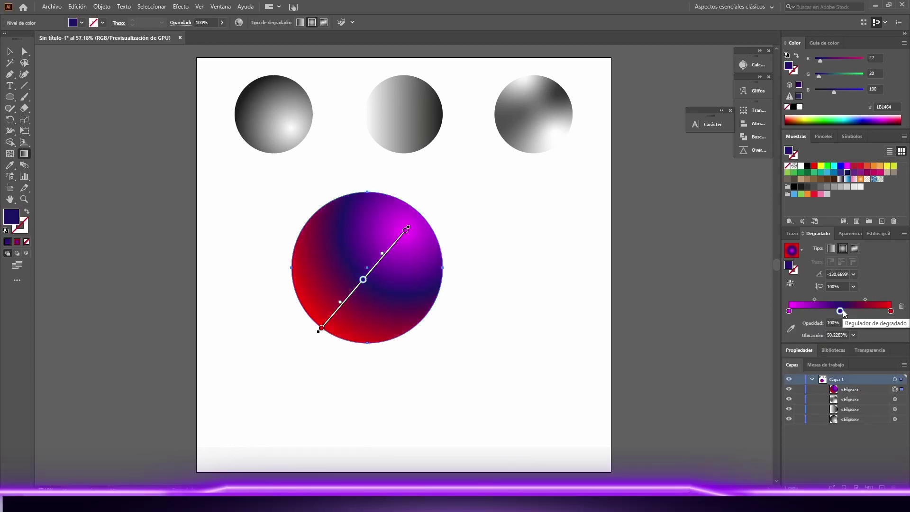
{"action": "left_click_drag", "start_coordinate": [891, 311], "coordinate": [897, 319]}
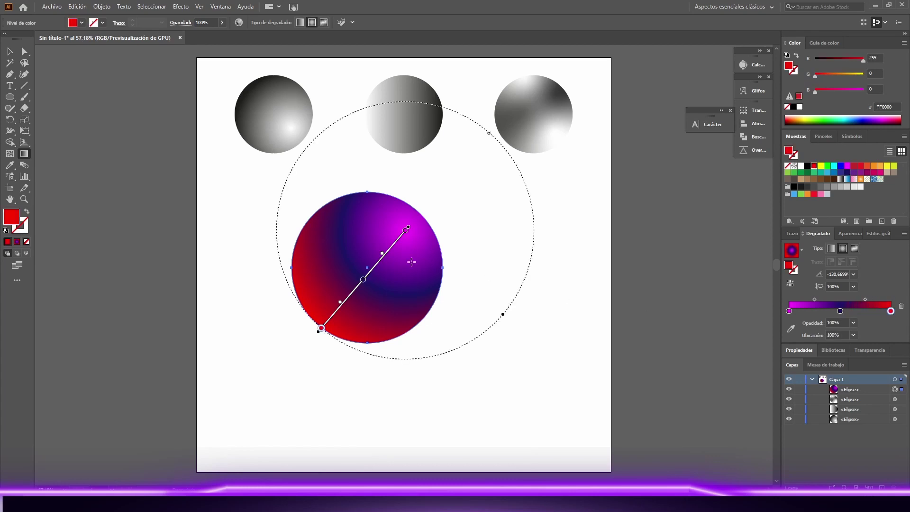
Redraw the gradient vertically, then switch the circle's gradient type from Linear to Radial
{"action": "left_click_drag", "start_coordinate": [341, 374], "coordinate": [384, 190]}
{"action": "key", "text": "v"}
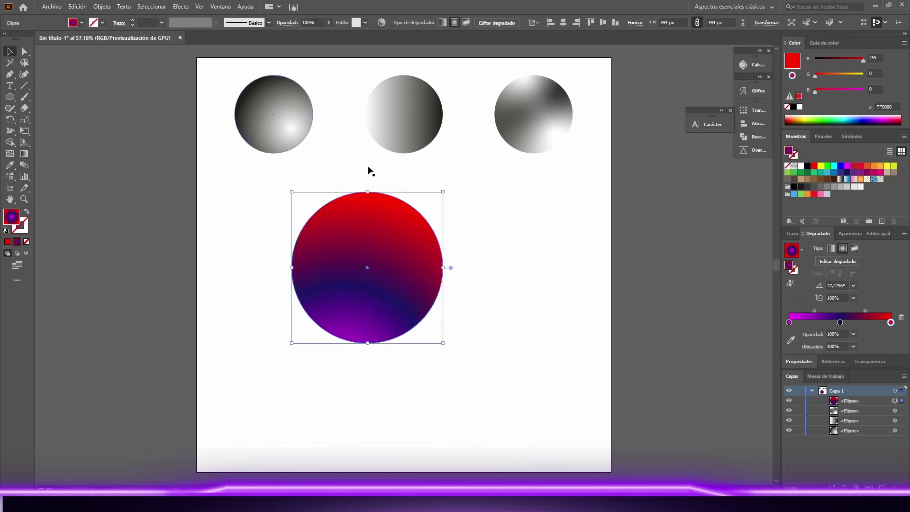
{"action": "left_click", "coordinate": [426, 182]}
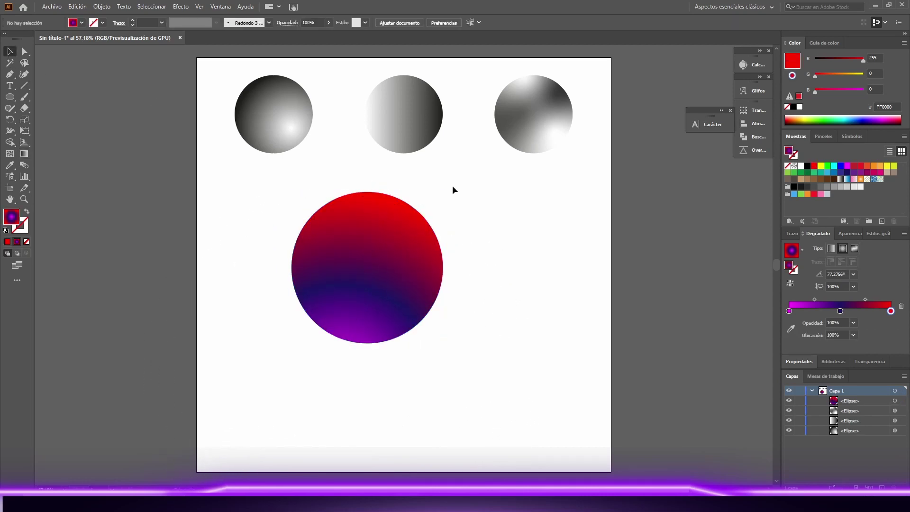
{"action": "left_click", "coordinate": [831, 249]}
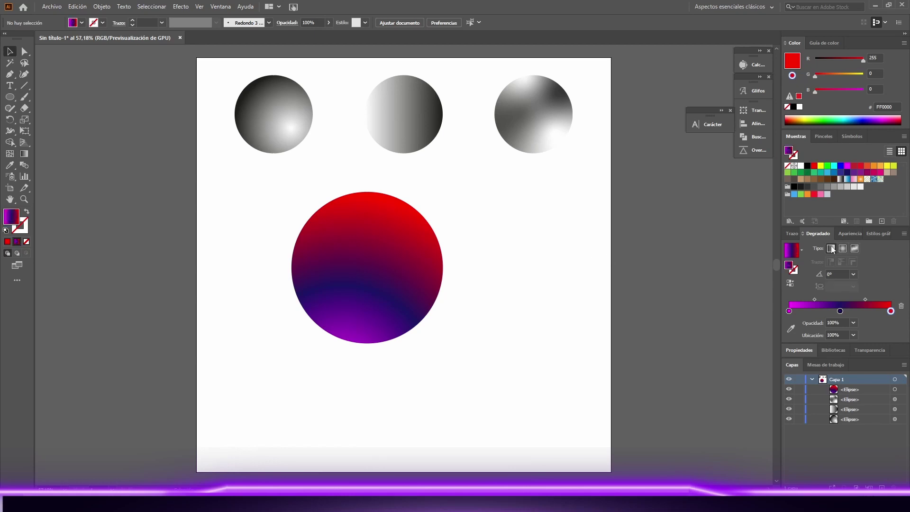
{"action": "left_click", "coordinate": [402, 261]}
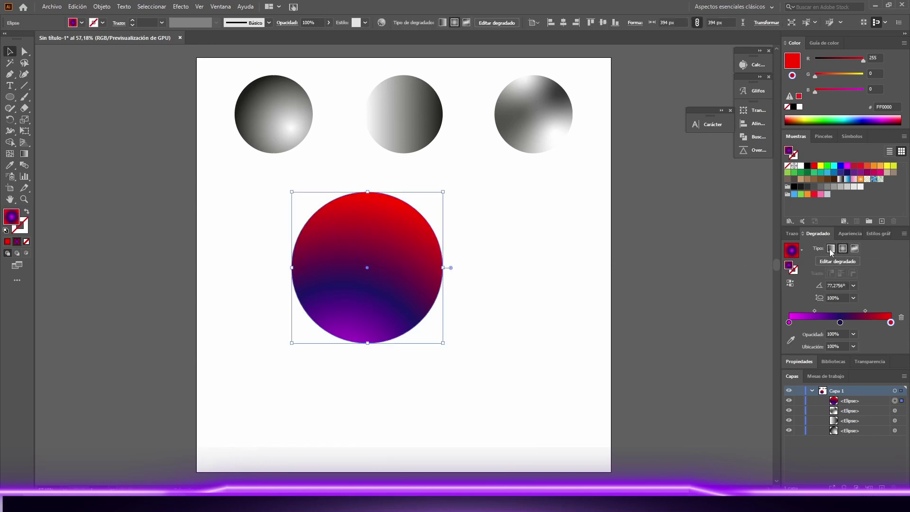
{"action": "left_click", "coordinate": [830, 249]}
{"action": "left_click", "coordinate": [844, 249]}
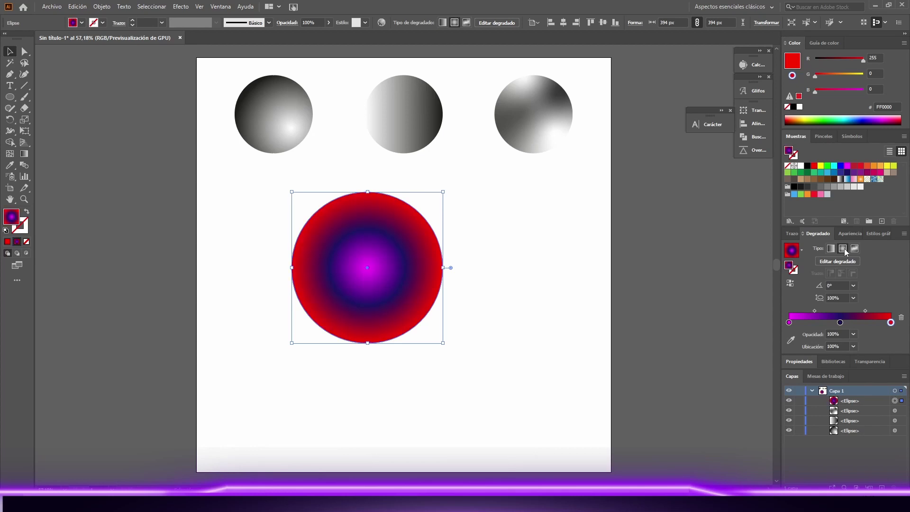
{"action": "left_click", "coordinate": [497, 297]}
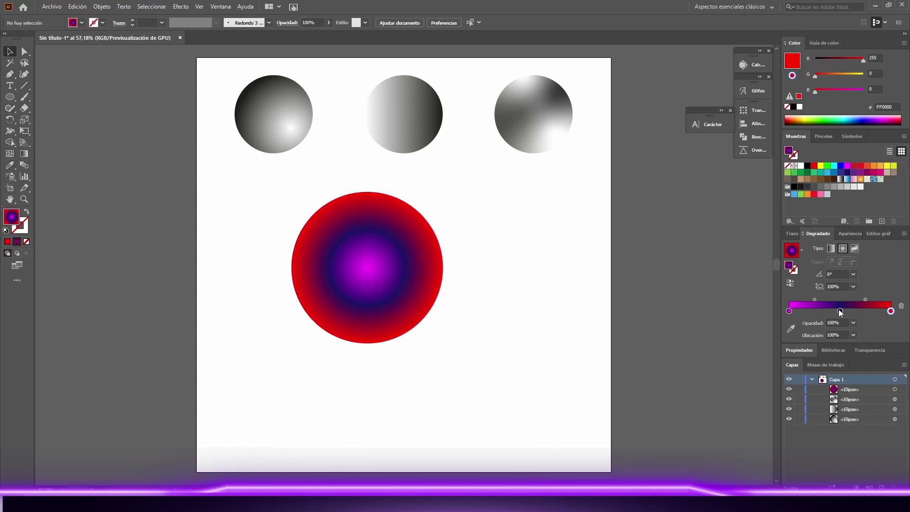
Add a new gradient stop near 68% and colour it yellow-green
{"action": "mouse_move", "coordinate": [840, 311]}
{"action": "left_mouse_down"}
{"action": "mouse_move", "coordinate": [817, 311]}
{"action": "mouse_move", "coordinate": [857, 312]}
{"action": "left_mouse_up"}
{"action": "double_click", "coordinate": [857, 310]}
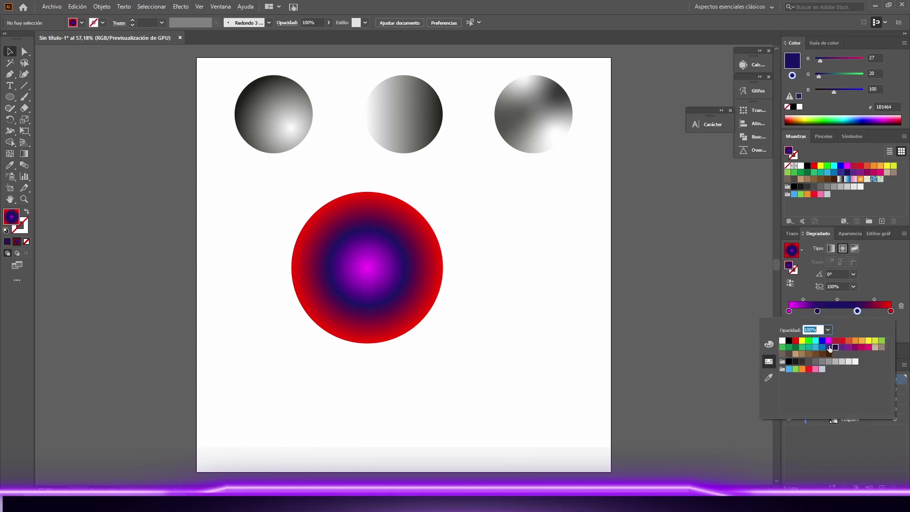
{"action": "left_click", "coordinate": [881, 341]}
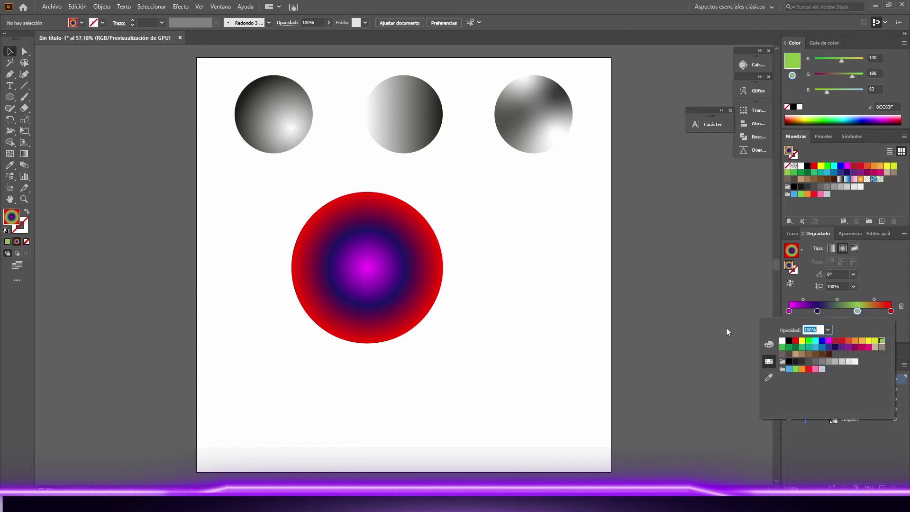
{"action": "left_click", "coordinate": [356, 264]}
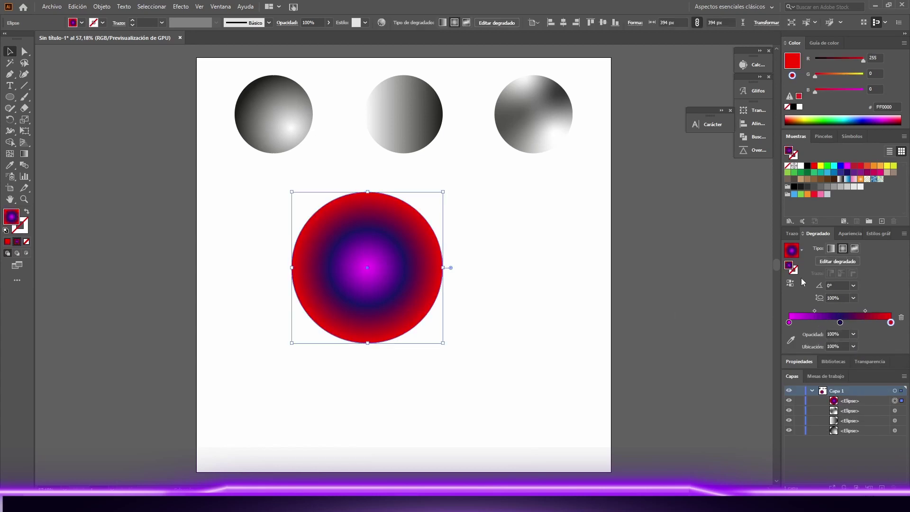
{"action": "left_click", "coordinate": [859, 322]}
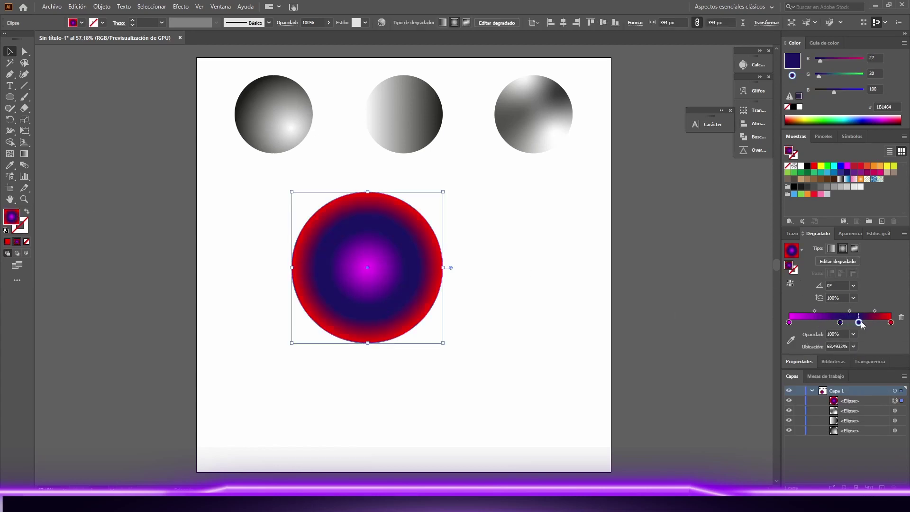
{"action": "double_click", "coordinate": [859, 323]}
{"action": "left_click", "coordinate": [808, 352]}
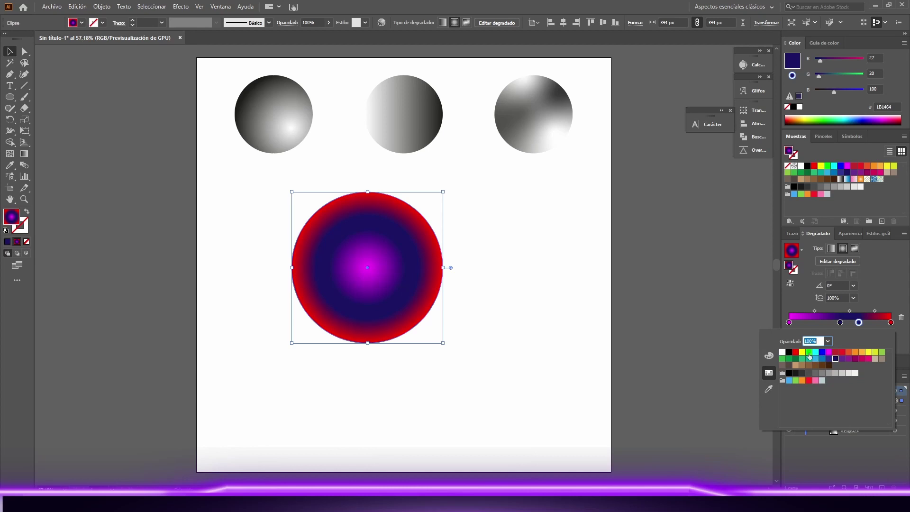
{"action": "left_click", "coordinate": [882, 352]}
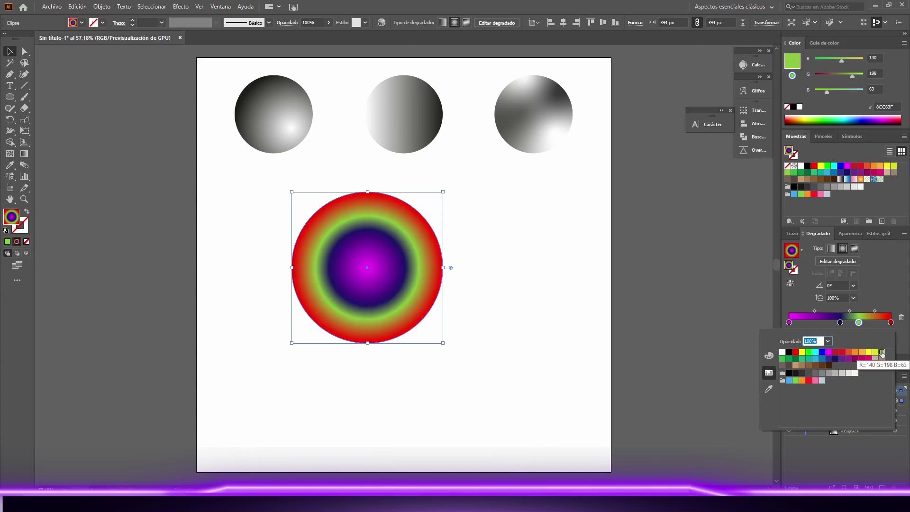
Slide the dark blue stop to about 33% and the yellow-green stop to about 73%
{"action": "left_click_drag", "start_coordinate": [840, 323], "coordinate": [822, 322]}
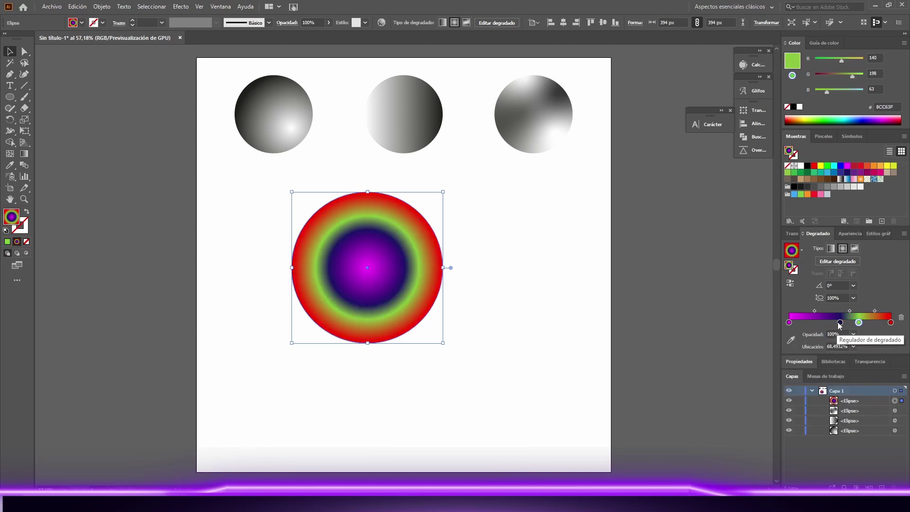
{"action": "left_click", "coordinate": [859, 323]}
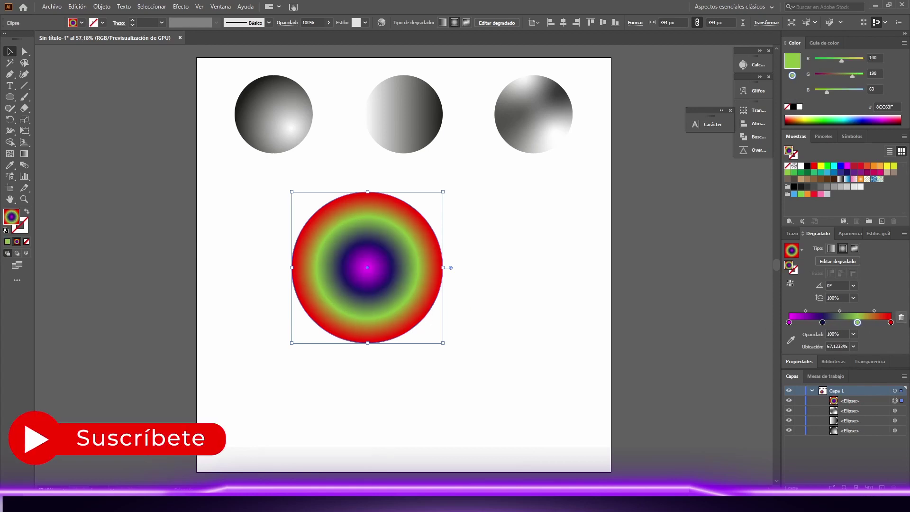
{"action": "left_click_drag", "start_coordinate": [857, 322], "coordinate": [863, 323]}
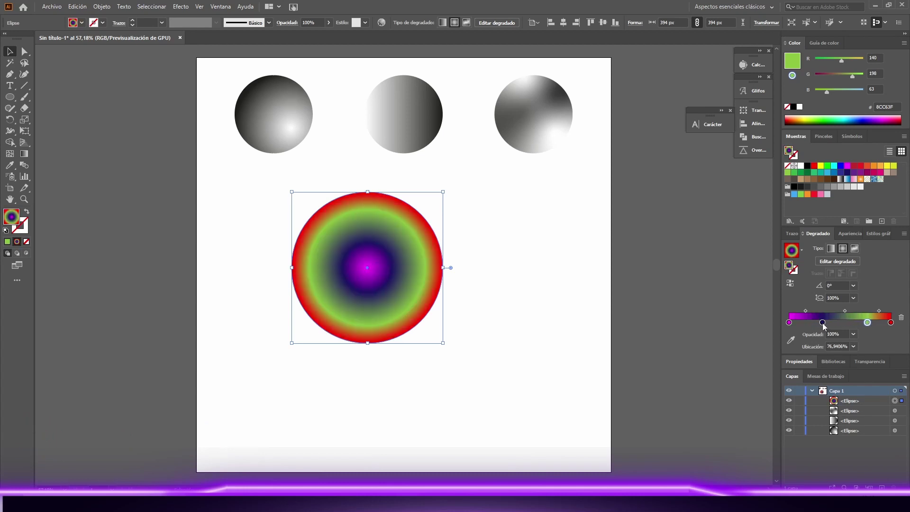
{"action": "mouse_move", "coordinate": [863, 322]}
{"action": "left_mouse_down"}
{"action": "mouse_move", "coordinate": [901, 318]}
{"action": "mouse_move", "coordinate": [863, 322]}
{"action": "left_mouse_up"}
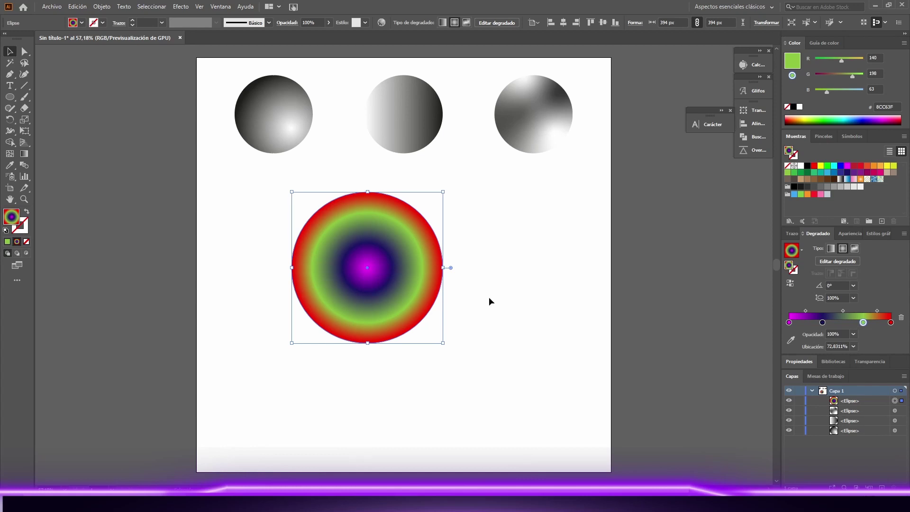
Shift the rainbow circle up-left and move the third grey circle down beside it
{"action": "left_click_drag", "start_coordinate": [404, 232], "coordinate": [318, 209]}
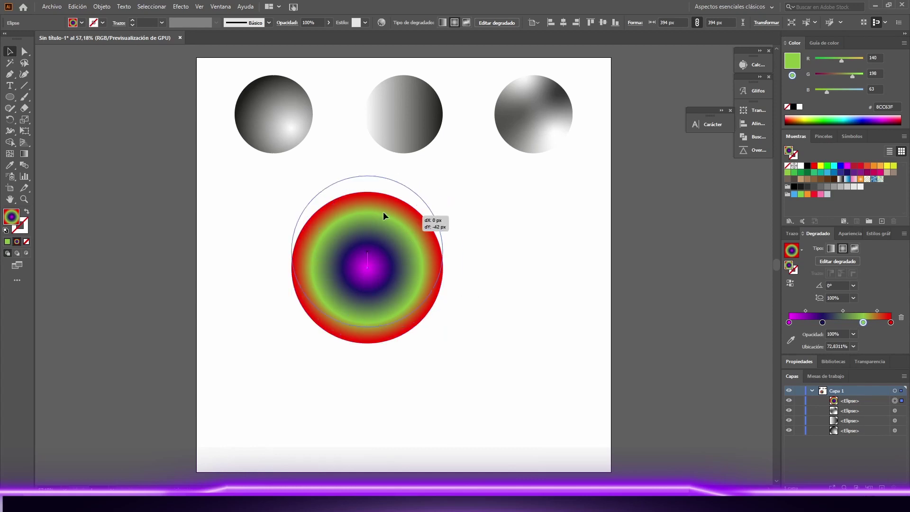
{"action": "left_click", "coordinate": [522, 215]}
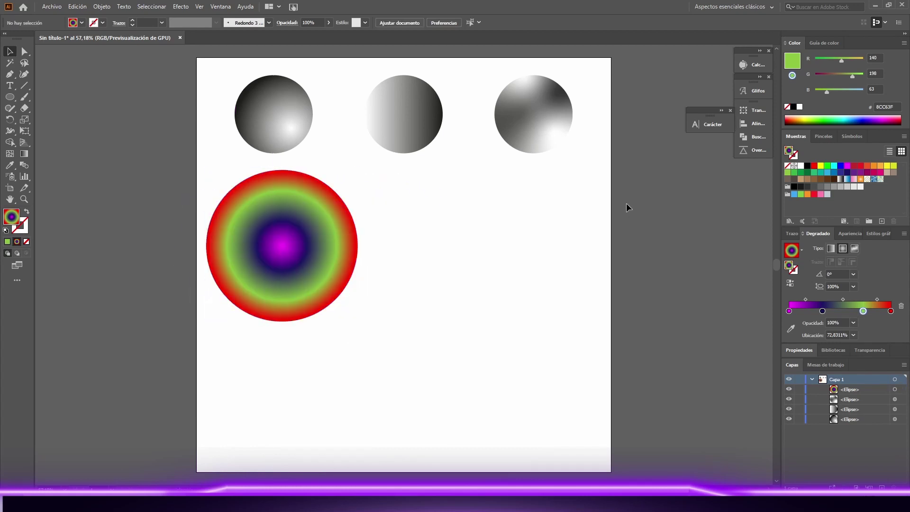
{"action": "left_click_drag", "start_coordinate": [526, 120], "coordinate": [442, 238]}
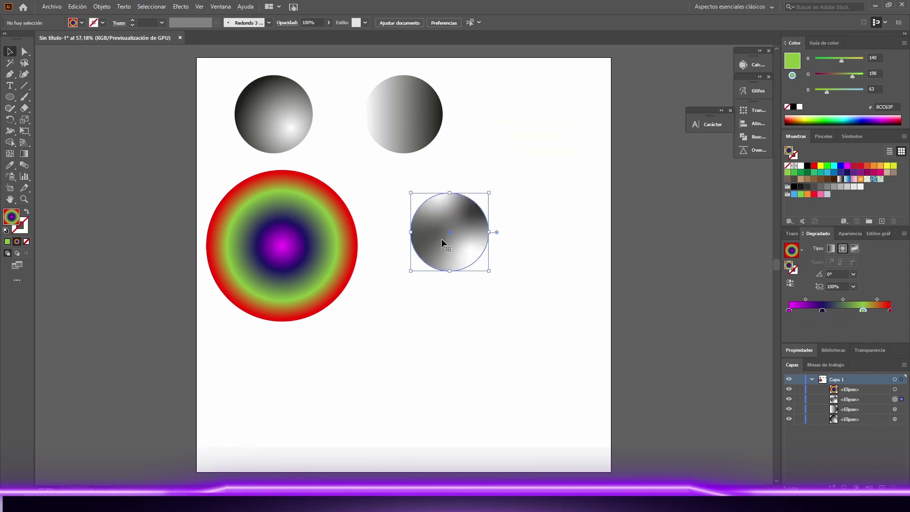
Enlarge the grey circle to about 351 px, reposition it, and fill it solid yellow-green
{"action": "left_click_drag", "start_coordinate": [488, 271], "coordinate": [533, 303]}
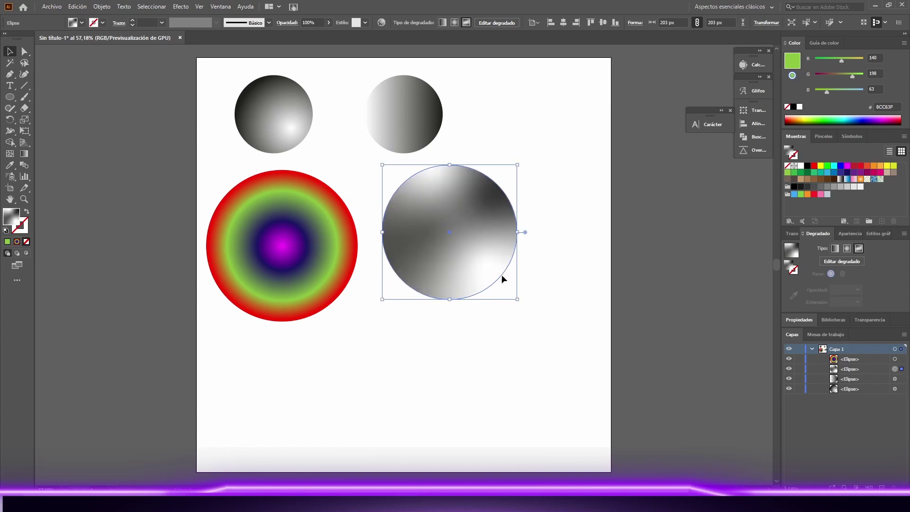
{"action": "mouse_move", "coordinate": [447, 217]}
{"action": "left_mouse_down"}
{"action": "mouse_move", "coordinate": [472, 234]}
{"action": "mouse_move", "coordinate": [467, 241]}
{"action": "left_mouse_up"}
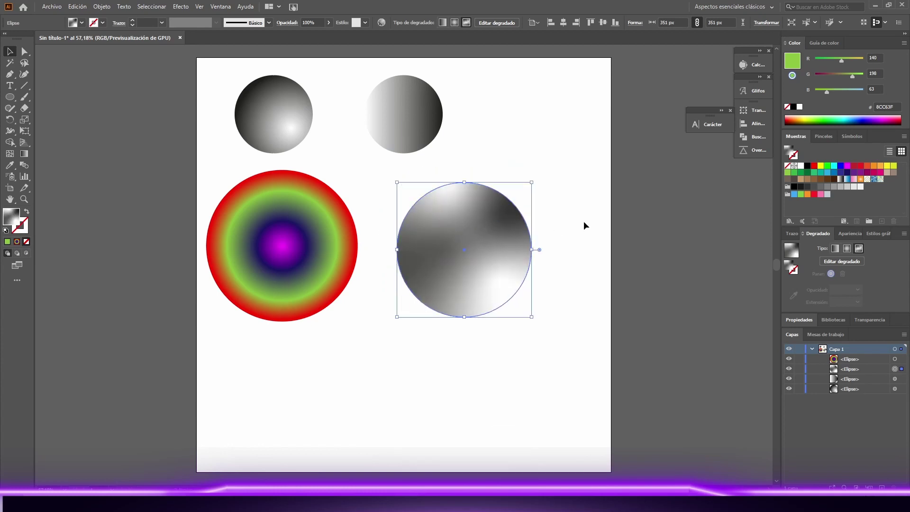
{"action": "left_click", "coordinate": [667, 229]}
{"action": "left_click", "coordinate": [509, 252]}
{"action": "left_click", "coordinate": [7, 242]}
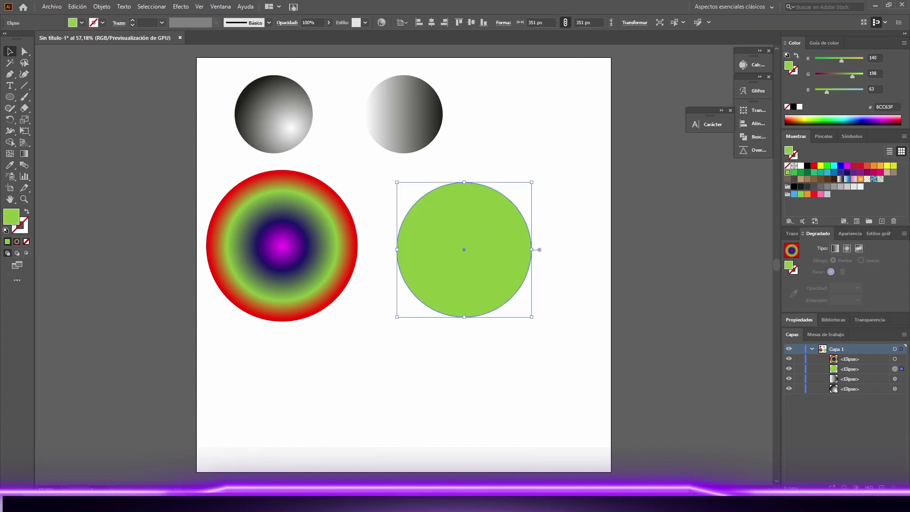
Apply a freeform Points gradient to the green circle and make its left stop blue
{"action": "left_click", "coordinate": [859, 249]}
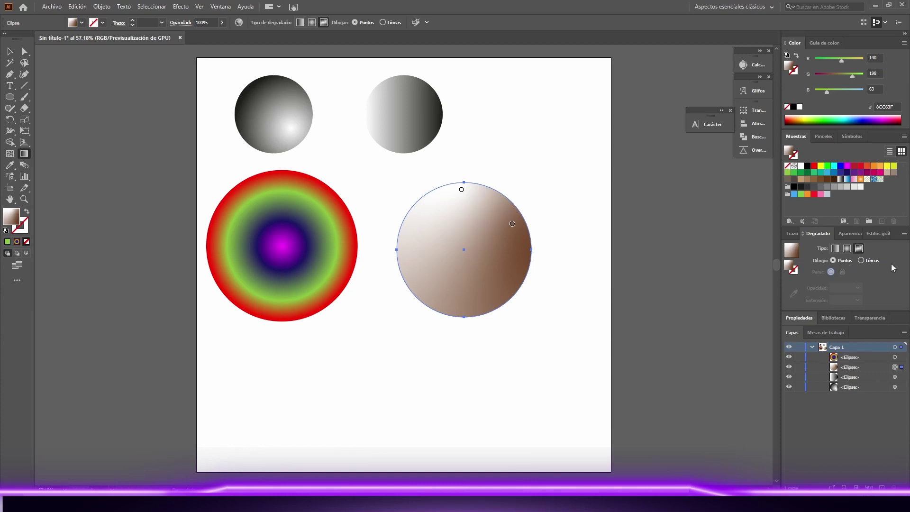
{"action": "left_click", "coordinate": [861, 260]}
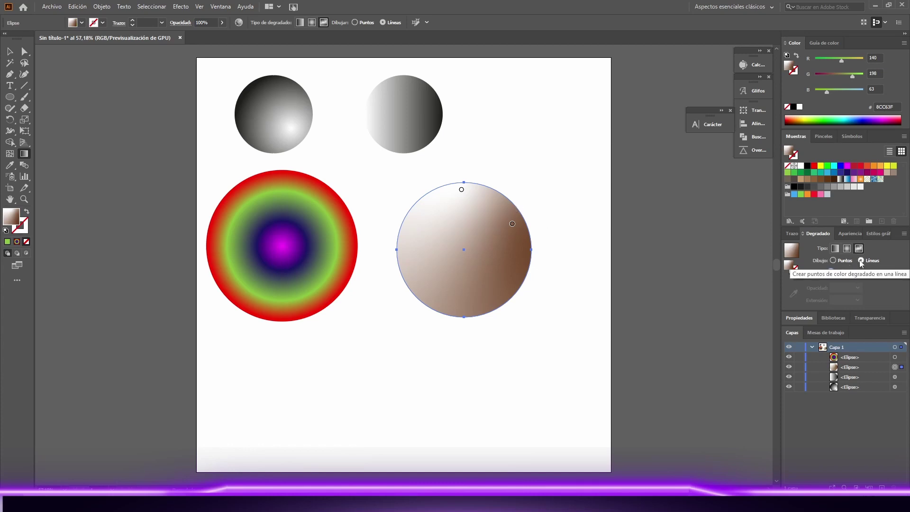
{"action": "left_click", "coordinate": [833, 260]}
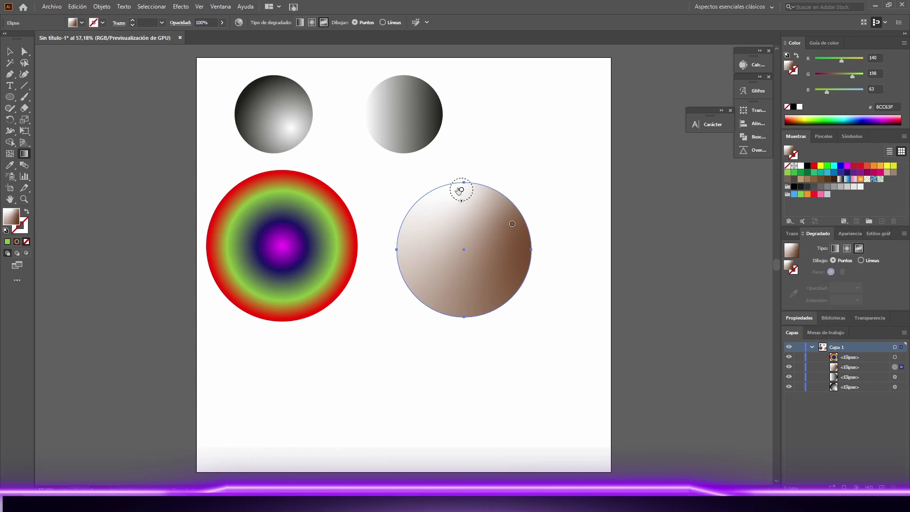
{"action": "mouse_move", "coordinate": [460, 190]}
{"action": "left_mouse_down"}
{"action": "mouse_move", "coordinate": [416, 229]}
{"action": "mouse_move", "coordinate": [421, 214]}
{"action": "mouse_move", "coordinate": [417, 242]}
{"action": "left_mouse_up"}
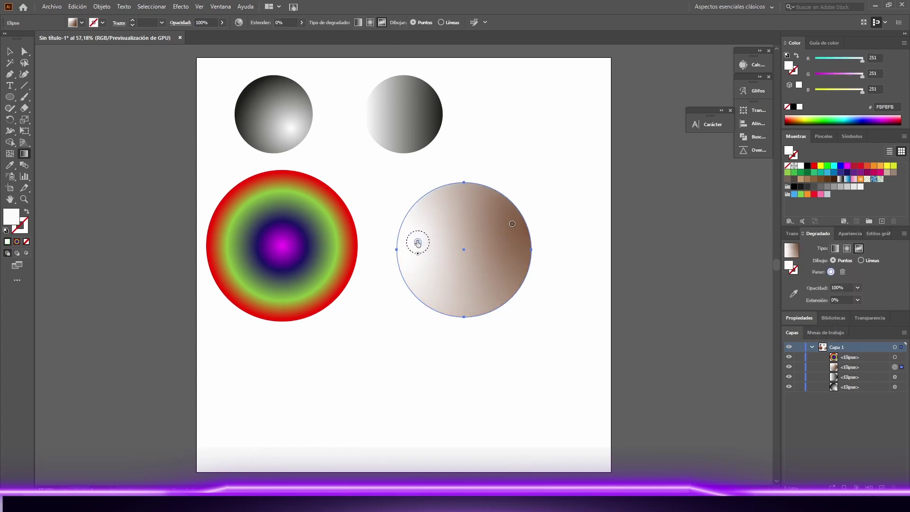
{"action": "double_click", "coordinate": [418, 243]}
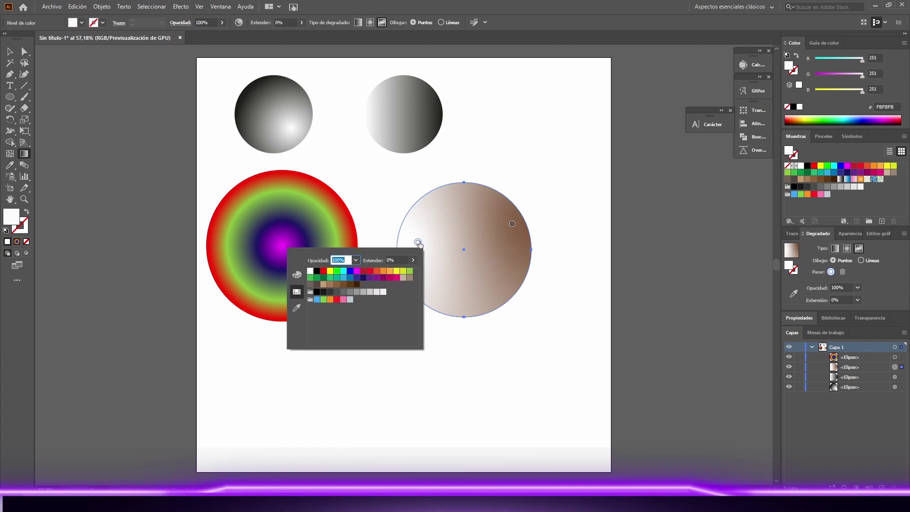
{"action": "left_click", "coordinate": [350, 278]}
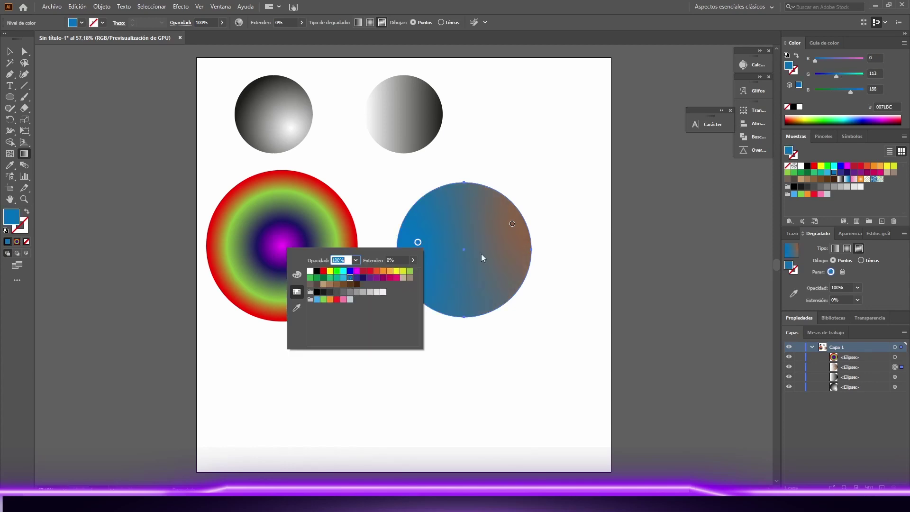
Make the top stop light grey and add a near-black 1A1A1A stop at the lower right
{"action": "left_click_drag", "start_coordinate": [512, 224], "coordinate": [484, 209]}
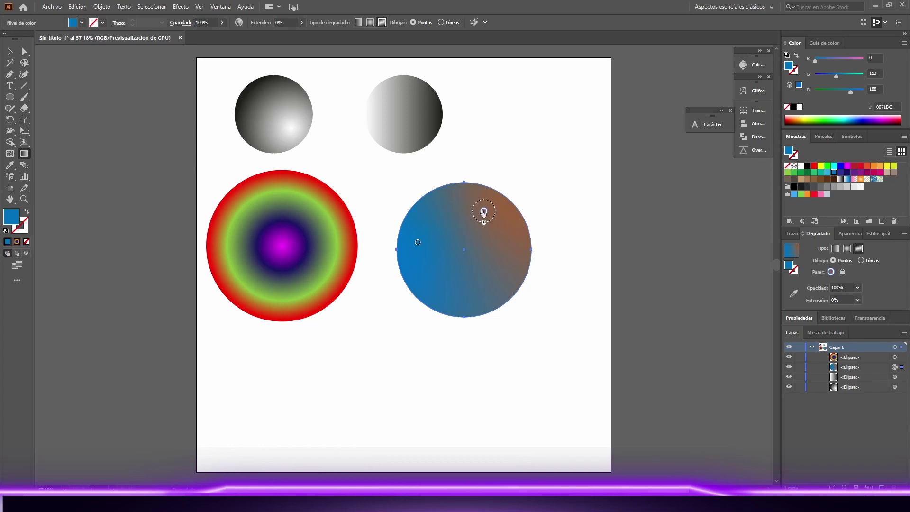
{"action": "double_click", "coordinate": [484, 209]}
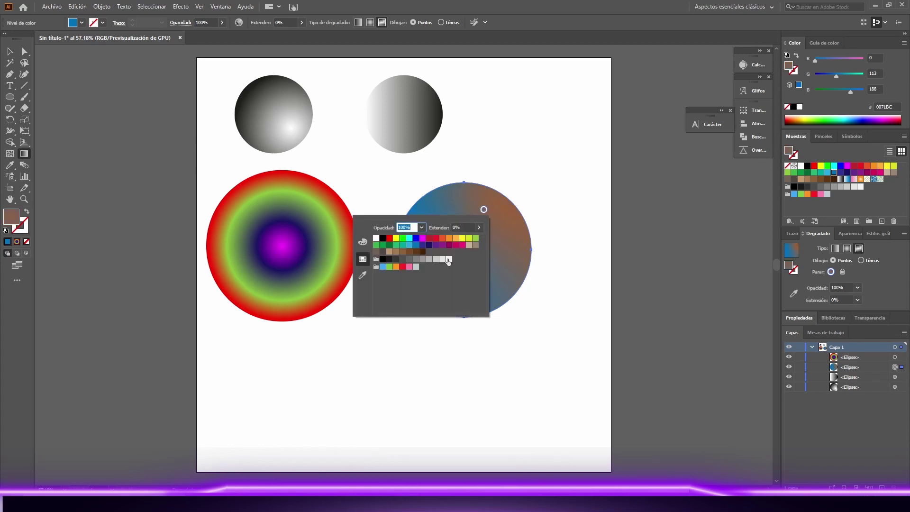
{"action": "left_click", "coordinate": [448, 259]}
{"action": "left_click", "coordinate": [519, 242]}
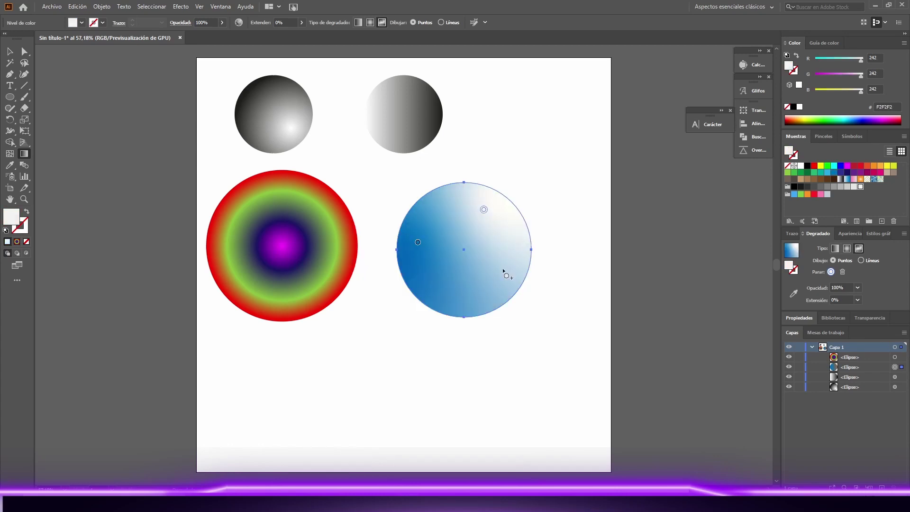
{"action": "left_click", "coordinate": [488, 289]}
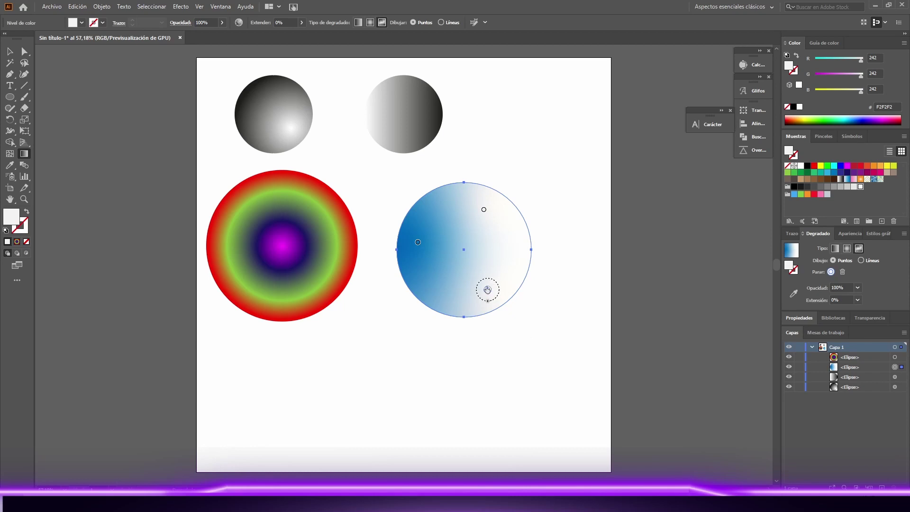
{"action": "double_click", "coordinate": [487, 290]}
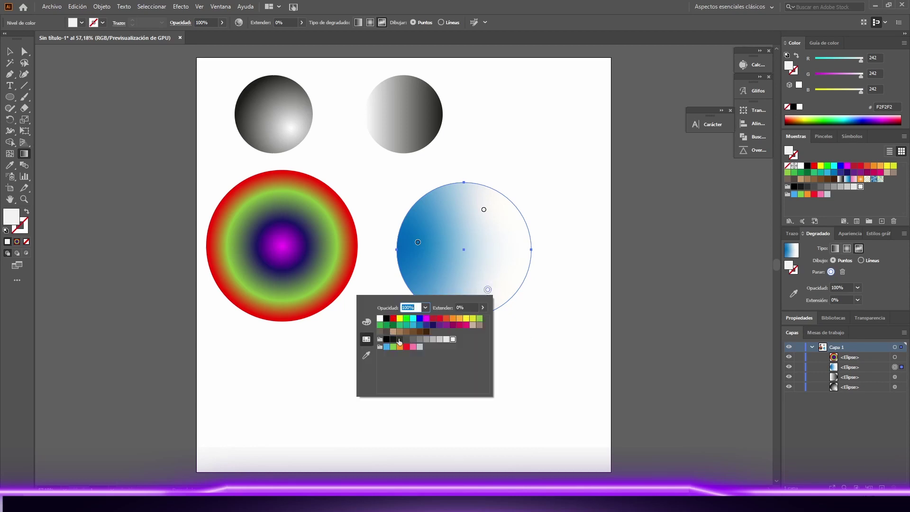
{"action": "left_click", "coordinate": [407, 339]}
{"action": "left_click", "coordinate": [400, 339]}
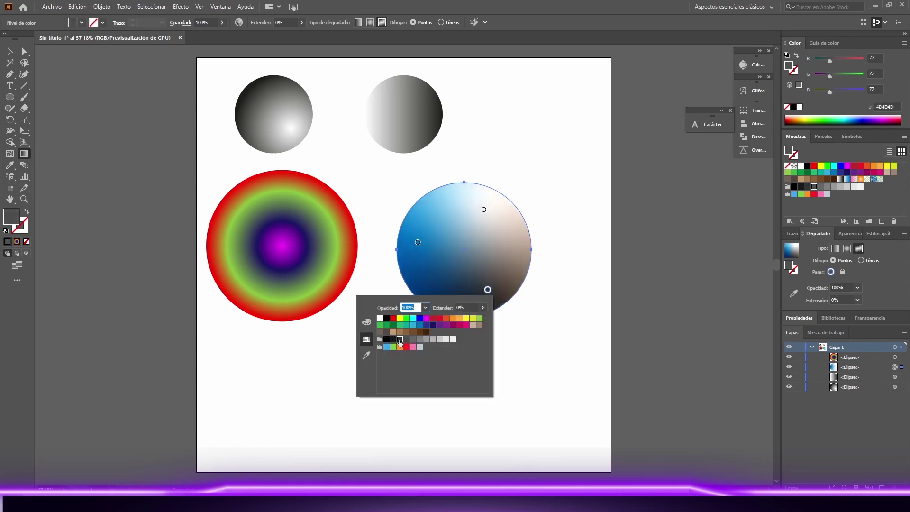
{"action": "left_click", "coordinate": [393, 339]}
{"action": "left_click", "coordinate": [592, 298]}
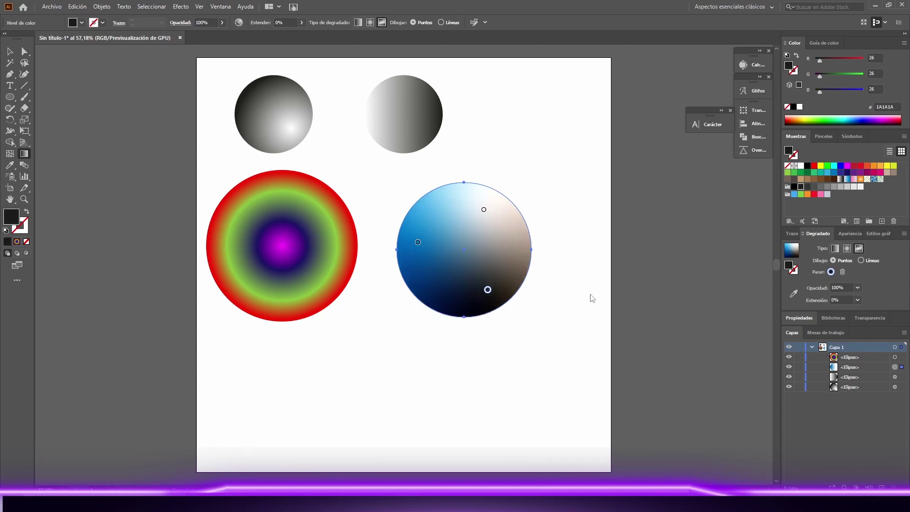
Nudge the blue and light-grey stops into place, then deselect the finished circle
{"action": "left_click_drag", "start_coordinate": [417, 243], "coordinate": [429, 234]}
{"action": "left_click_drag", "start_coordinate": [483, 209], "coordinate": [476, 212]}
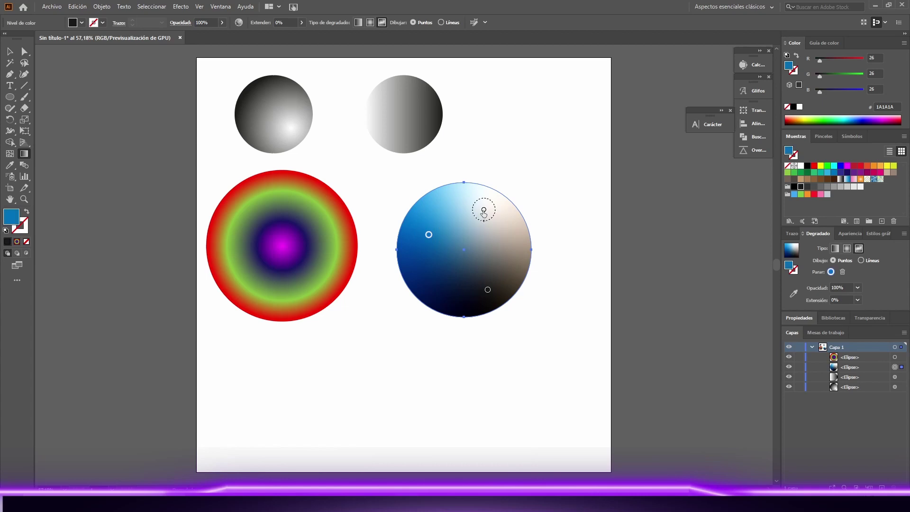
{"action": "left_click", "coordinate": [476, 212]}
{"action": "key", "text": "v"}
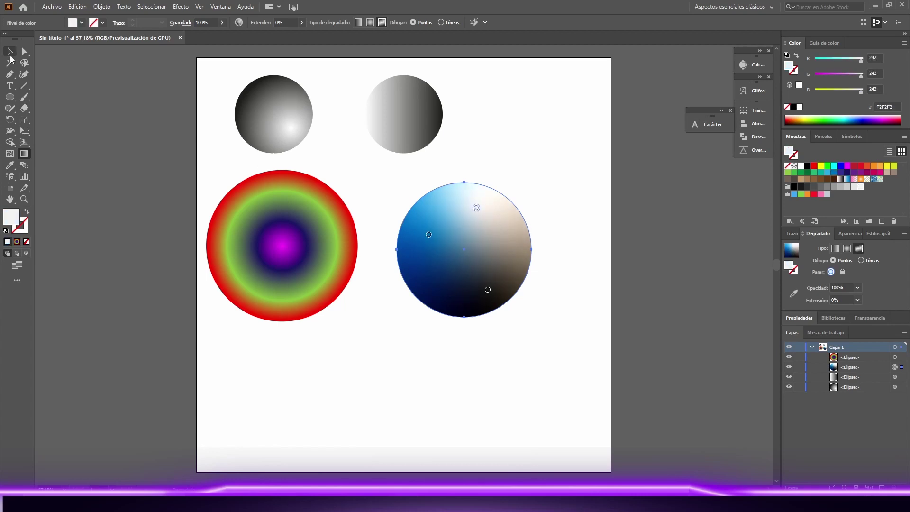
{"action": "left_click", "coordinate": [594, 160]}
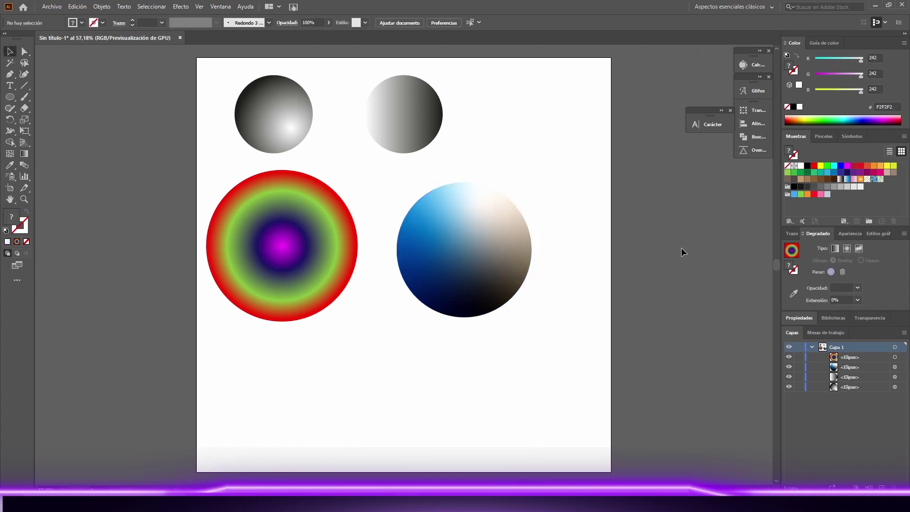
Alt-drag a copy of the freeform gradient circle down toward the artboard's bottom
{"action": "mouse_move", "coordinate": [512, 242]}
{"action": "left_mouse_down"}
{"action": "mouse_move", "coordinate": [552, 143]}
{"action": "mouse_move", "coordinate": [559, 293]}
{"action": "mouse_move", "coordinate": [406, 409]}
{"action": "left_mouse_up"}
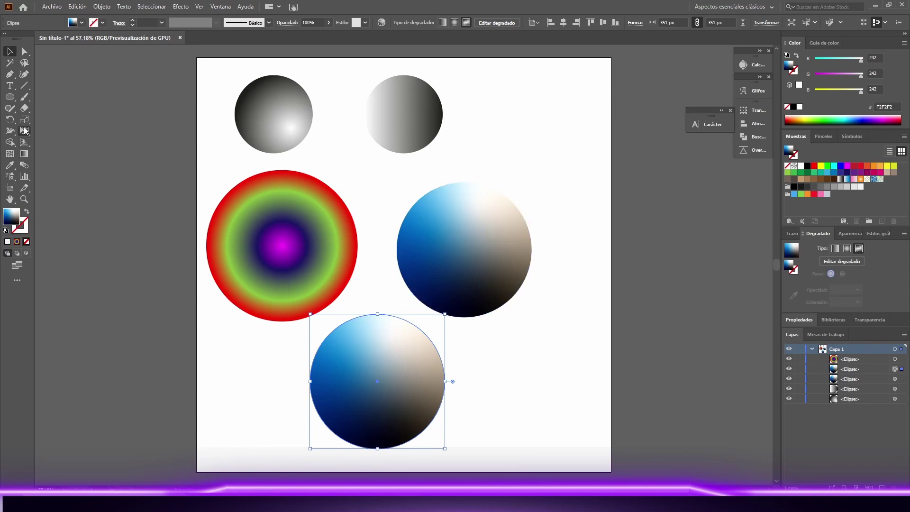
Rearrange both freeform circles and add a purple colour point near the copy's top-centre
{"action": "left_click", "coordinate": [537, 295]}
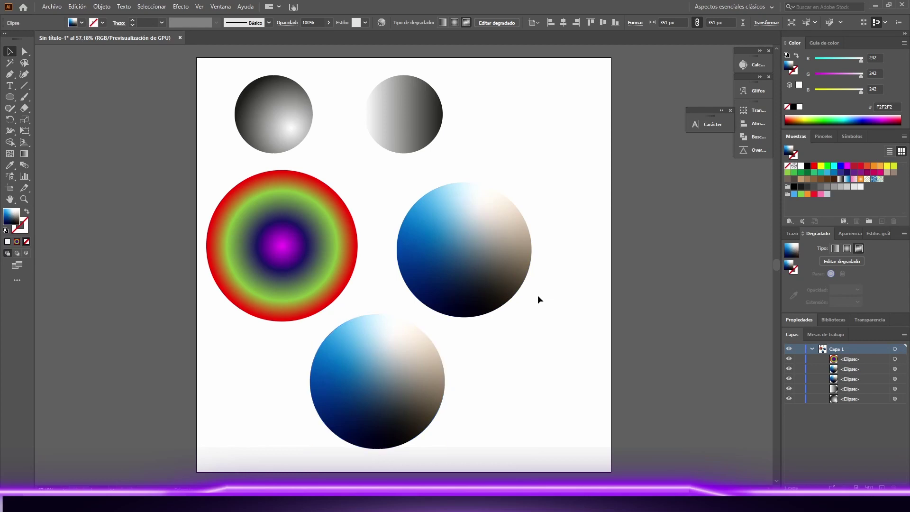
{"action": "left_click_drag", "start_coordinate": [483, 234], "coordinate": [531, 179]}
{"action": "left_click_drag", "start_coordinate": [383, 346], "coordinate": [416, 291]}
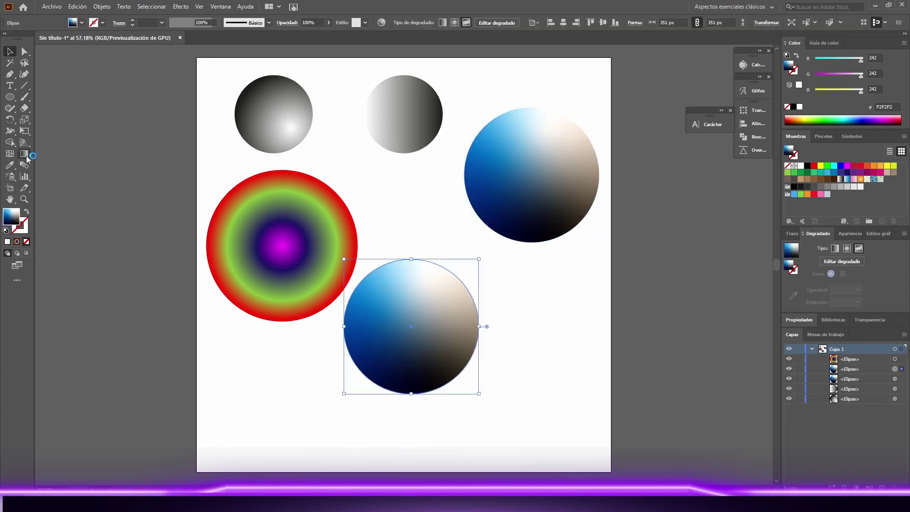
{"action": "key", "text": "g"}
{"action": "left_click", "coordinate": [430, 312]}
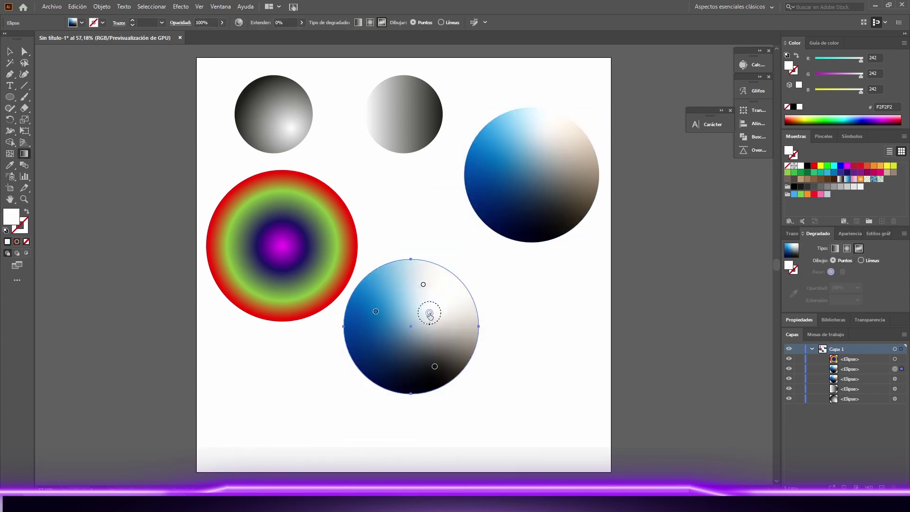
{"action": "double_click", "coordinate": [429, 313]}
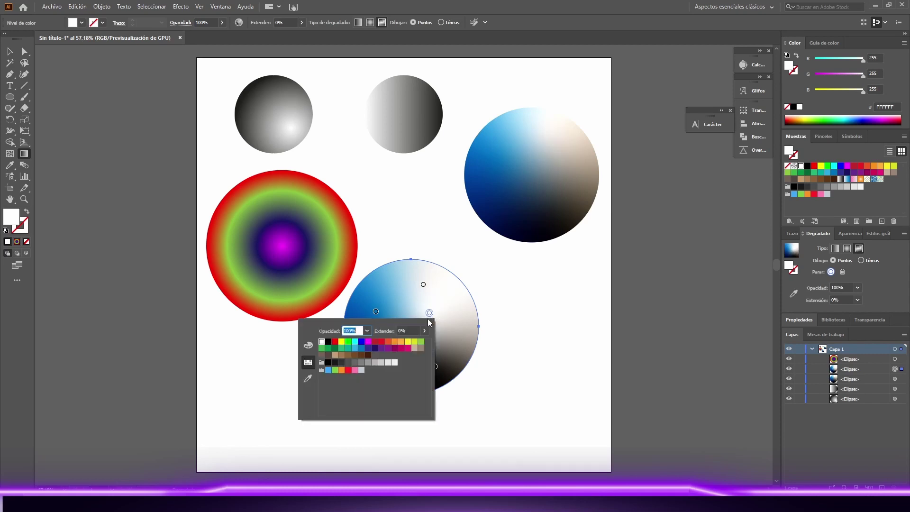
{"action": "left_click", "coordinate": [394, 348]}
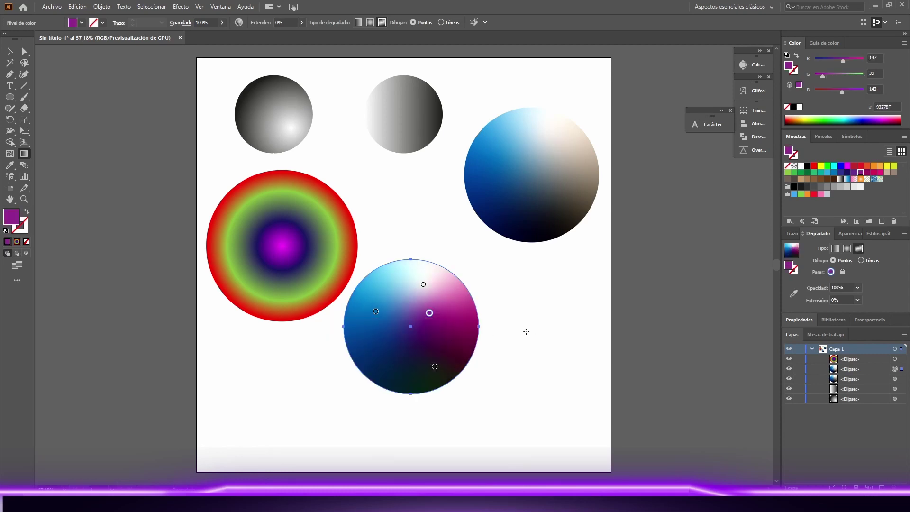
{"action": "mouse_move", "coordinate": [428, 314]}
{"action": "left_mouse_down"}
{"action": "mouse_move", "coordinate": [370, 300]}
{"action": "mouse_move", "coordinate": [419, 305]}
{"action": "left_mouse_up"}
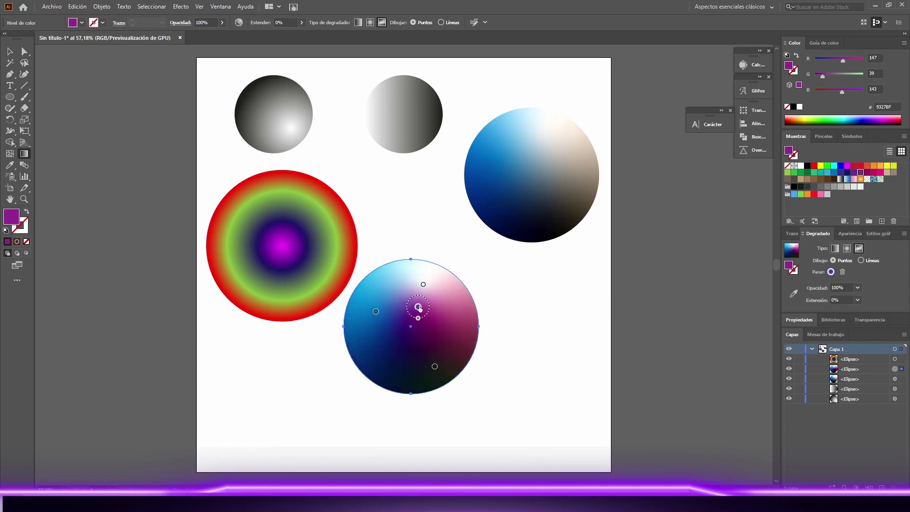
Add a near-black colour point at the copy's lower left
{"action": "left_click", "coordinate": [381, 365]}
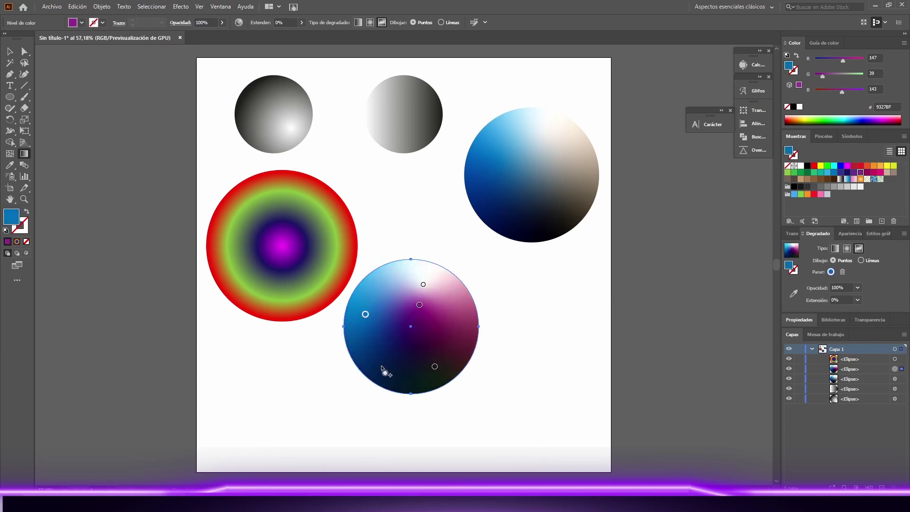
{"action": "double_click", "coordinate": [381, 365]}
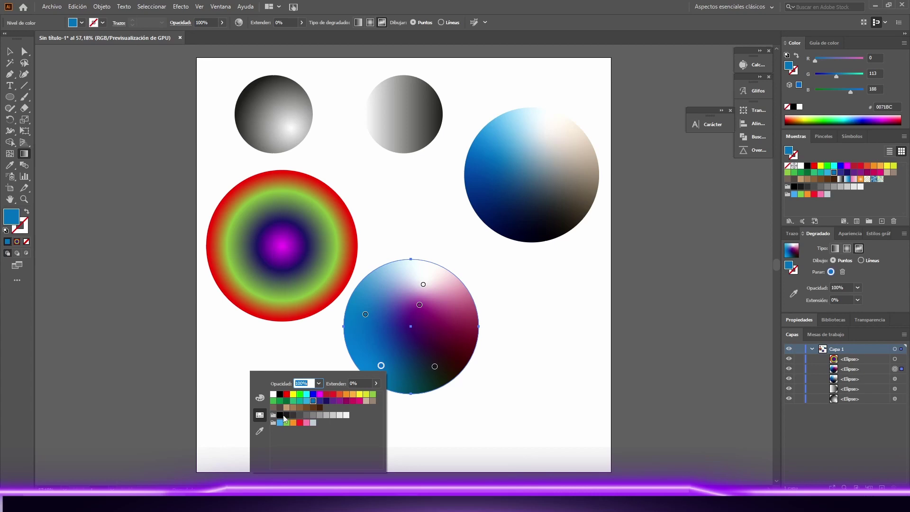
{"action": "left_click", "coordinate": [285, 415]}
{"action": "left_click", "coordinate": [434, 366]}
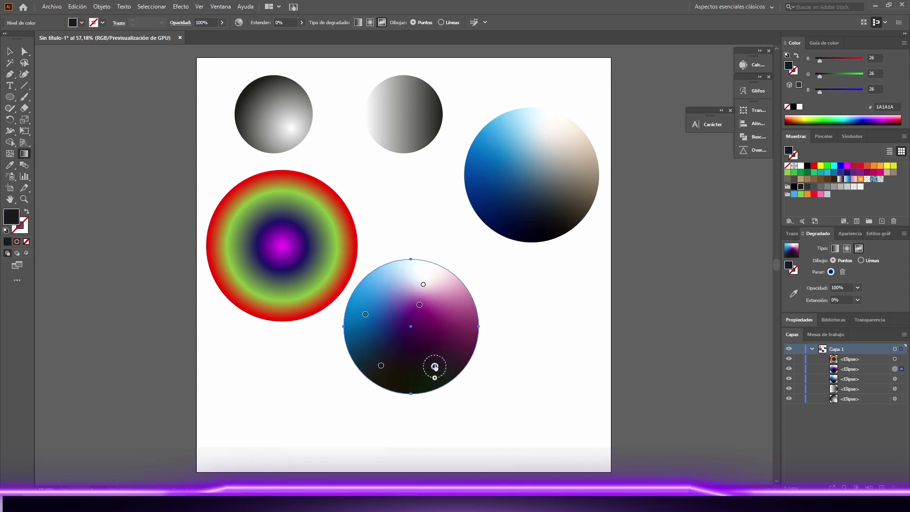
{"action": "key", "text": "Delete"}
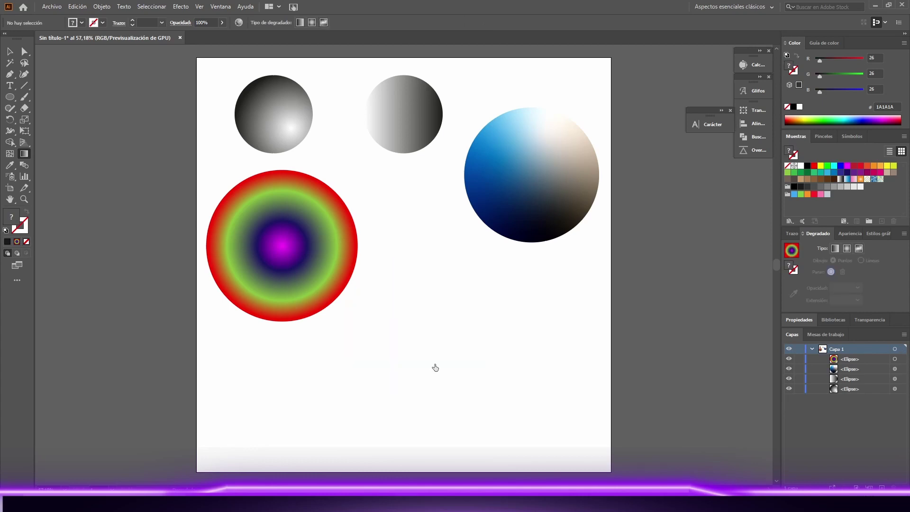
{"action": "key", "text": "ctrl+z"}
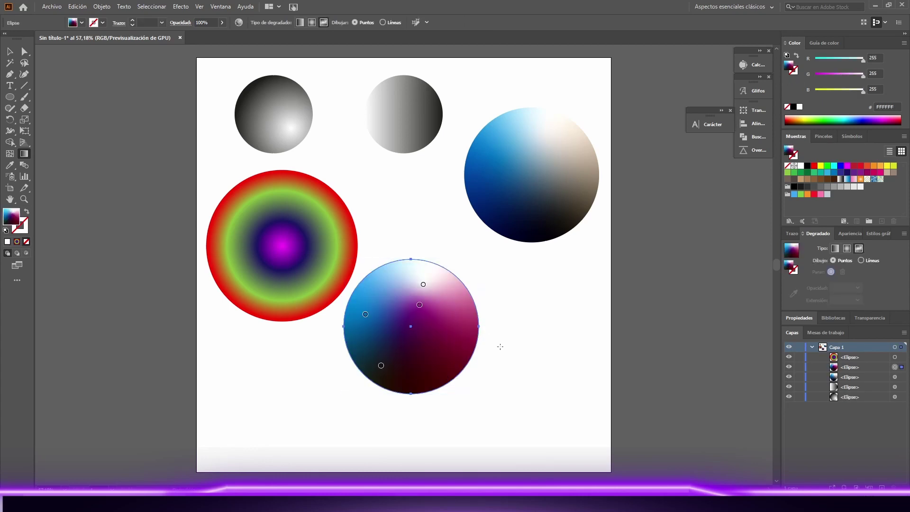
Delete the dark colour point and move the magenta point lower in the circle
{"action": "mouse_move", "coordinate": [421, 306]}
{"action": "left_mouse_down"}
{"action": "mouse_move", "coordinate": [443, 340]}
{"action": "mouse_move", "coordinate": [442, 327]}
{"action": "left_mouse_up"}
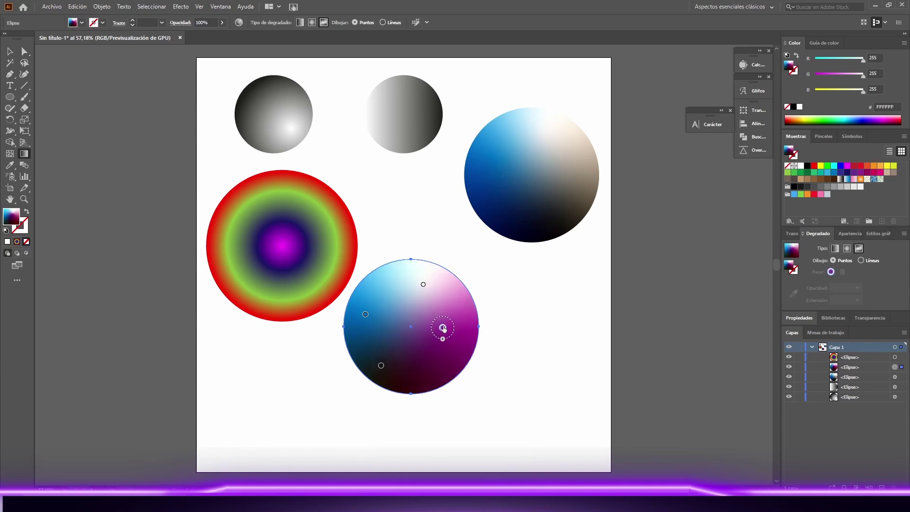
{"action": "left_click", "coordinate": [381, 366]}
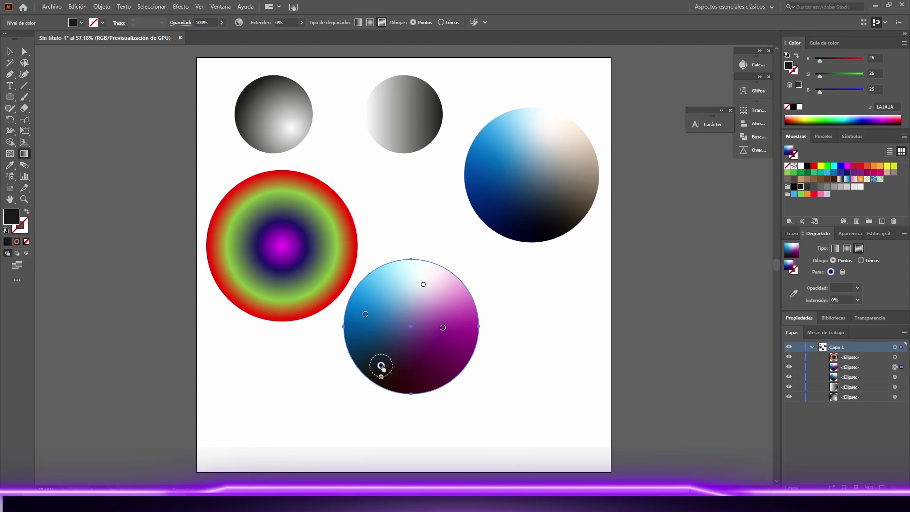
{"action": "key", "text": "Delete"}
{"action": "left_click_drag", "start_coordinate": [442, 318], "coordinate": [430, 343]}
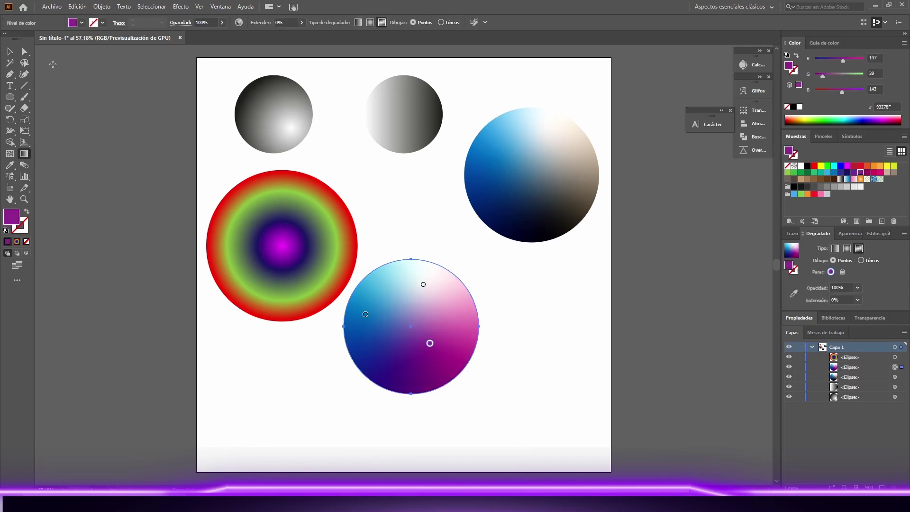
{"action": "left_click", "coordinate": [9, 51]}
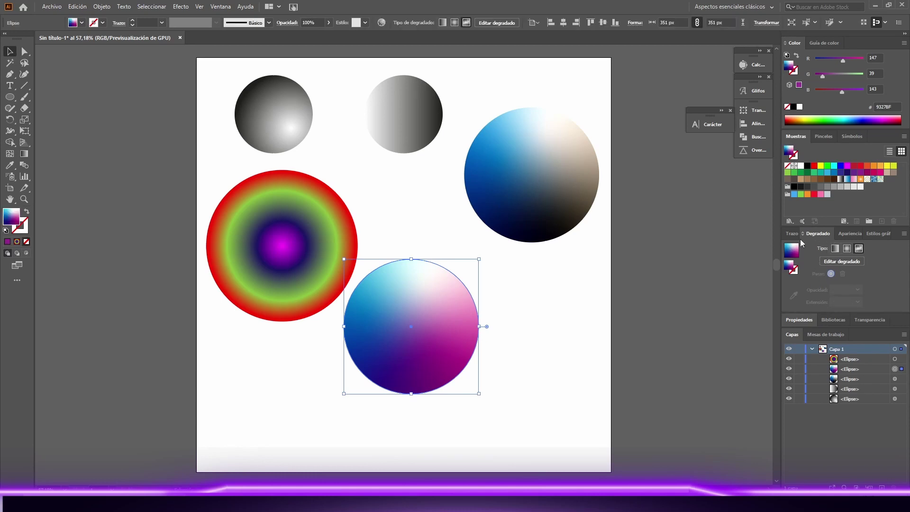
Check a rainbow stop's opacity, then move the grey circle down and the freeform circle to the top
{"action": "left_click", "coordinate": [311, 235]}
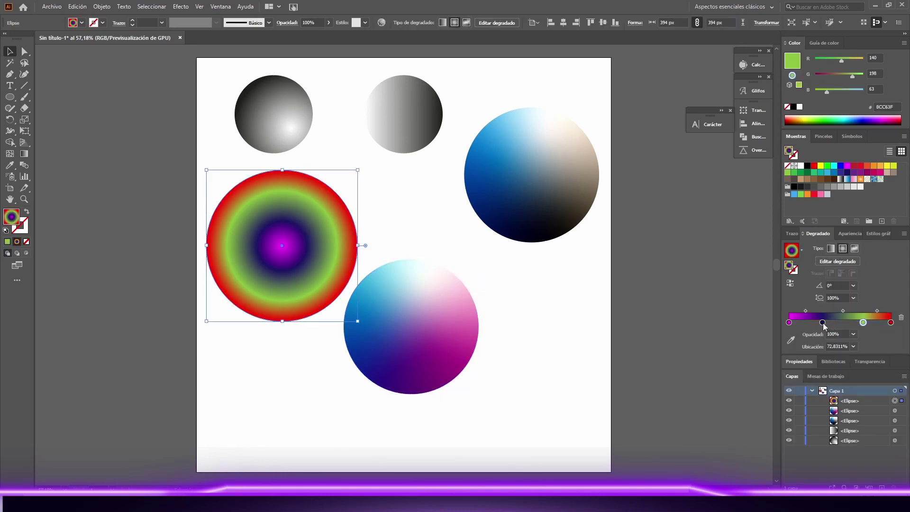
{"action": "left_click", "coordinate": [823, 323]}
{"action": "left_click", "coordinate": [855, 334]}
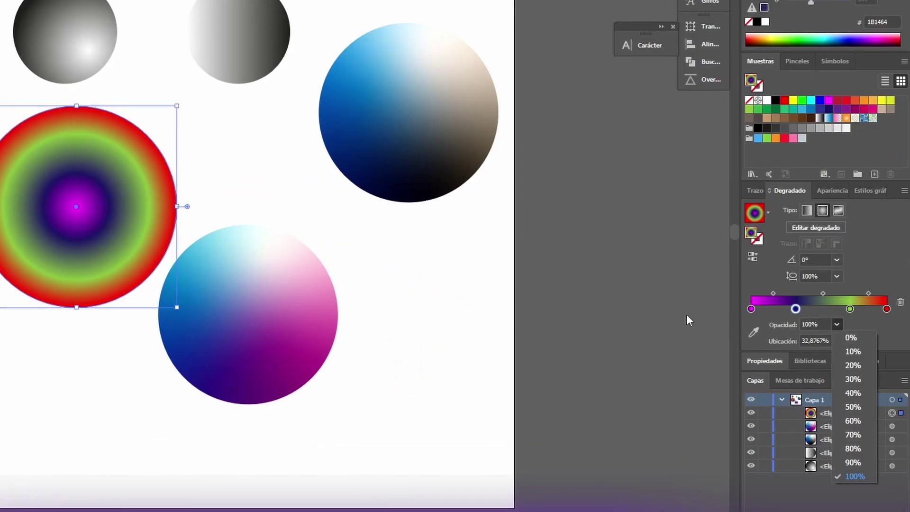
{"action": "left_click", "coordinate": [687, 315]}
{"action": "left_click_drag", "start_coordinate": [223, 33], "coordinate": [412, 310]}
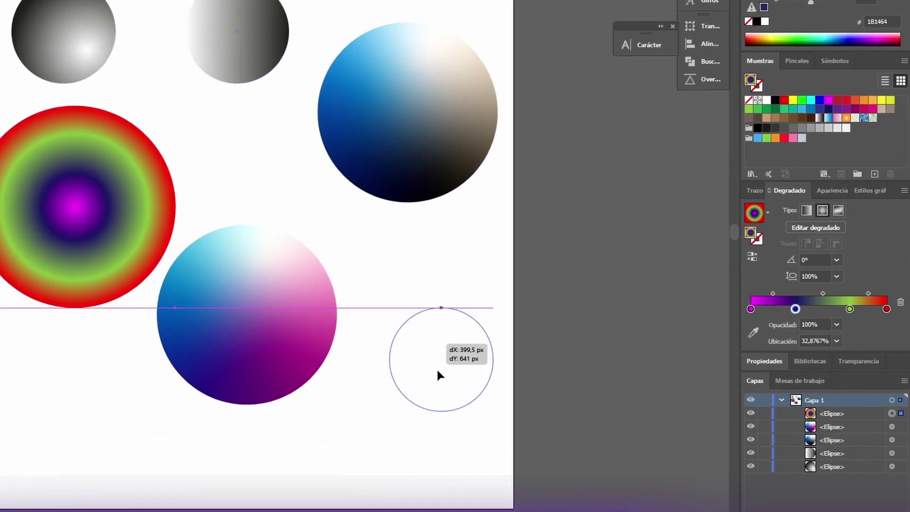
{"action": "left_click_drag", "start_coordinate": [249, 315], "coordinate": [222, 34]}
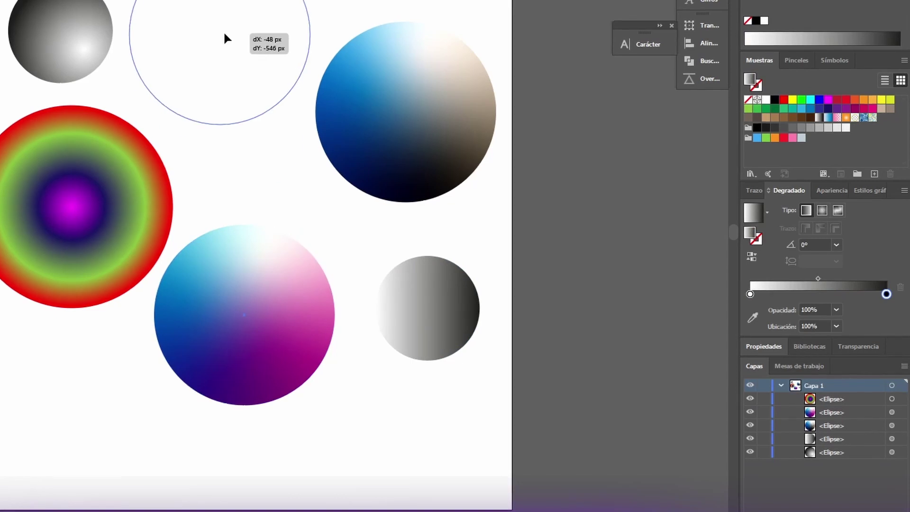
Move the grey linear circle to the lower middle and enlarge it
{"action": "left_click_drag", "start_coordinate": [403, 292], "coordinate": [268, 285]}
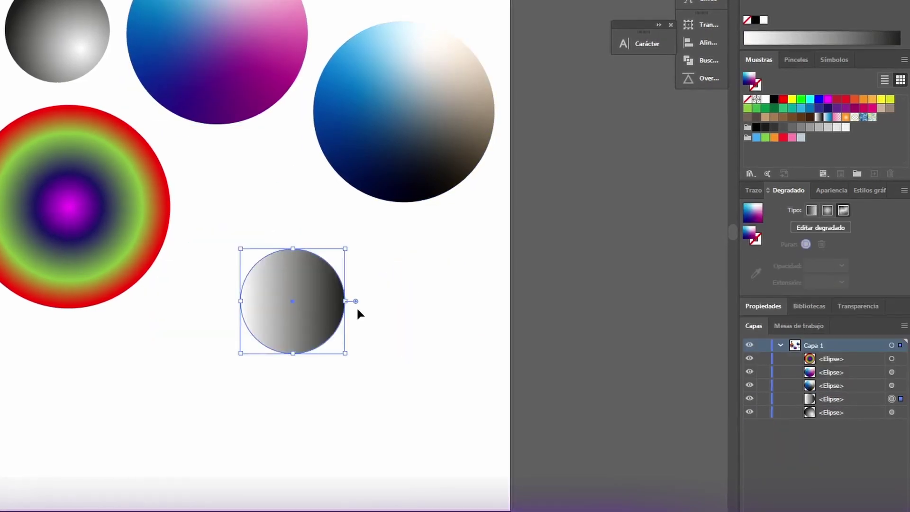
{"action": "mouse_move", "coordinate": [346, 355]}
{"action": "left_mouse_down"}
{"action": "mouse_move", "coordinate": [443, 439]}
{"action": "mouse_move", "coordinate": [439, 447]}
{"action": "left_mouse_up"}
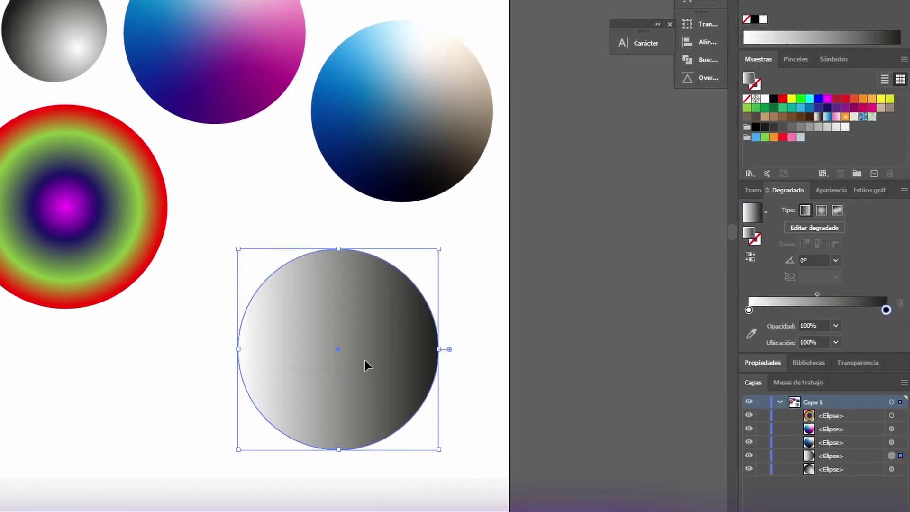
{"action": "left_click_drag", "start_coordinate": [366, 366], "coordinate": [327, 353]}
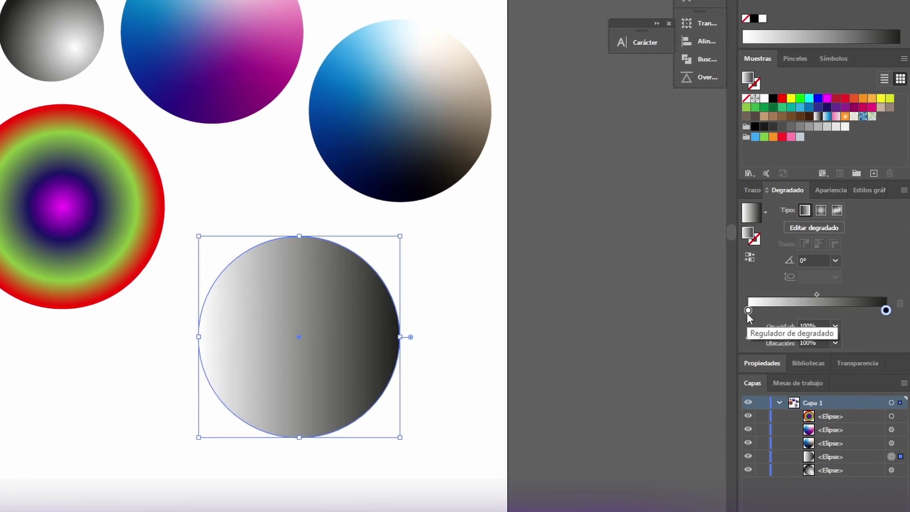
Set the left gradient stop to 0% opacity and slide it right to widen the transparency
{"action": "double_click", "coordinate": [748, 312]}
{"action": "key", "text": "Escape"}
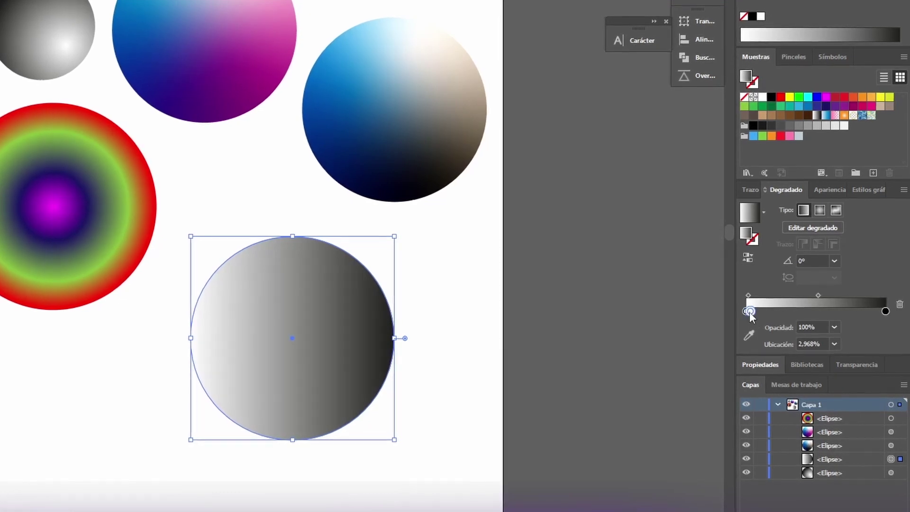
{"action": "double_click", "coordinate": [749, 312]}
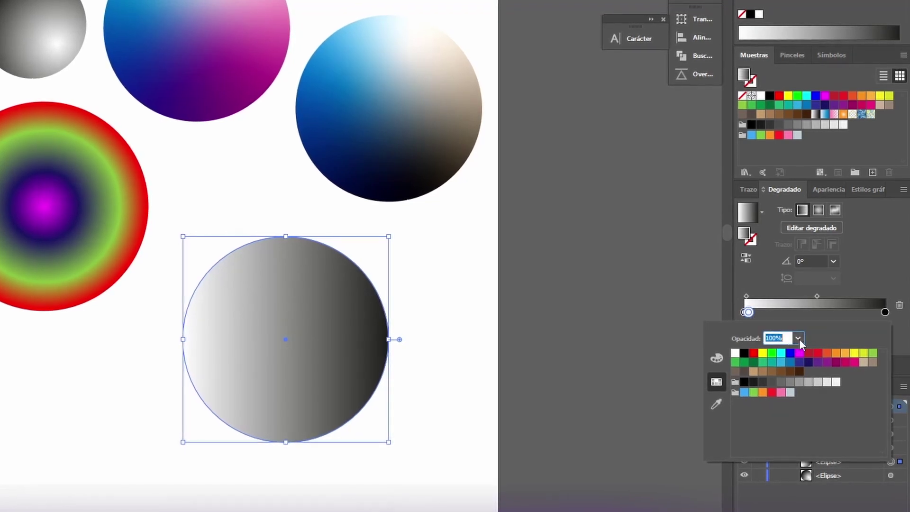
{"action": "left_click", "coordinate": [799, 339]}
{"action": "left_click", "coordinate": [805, 356]}
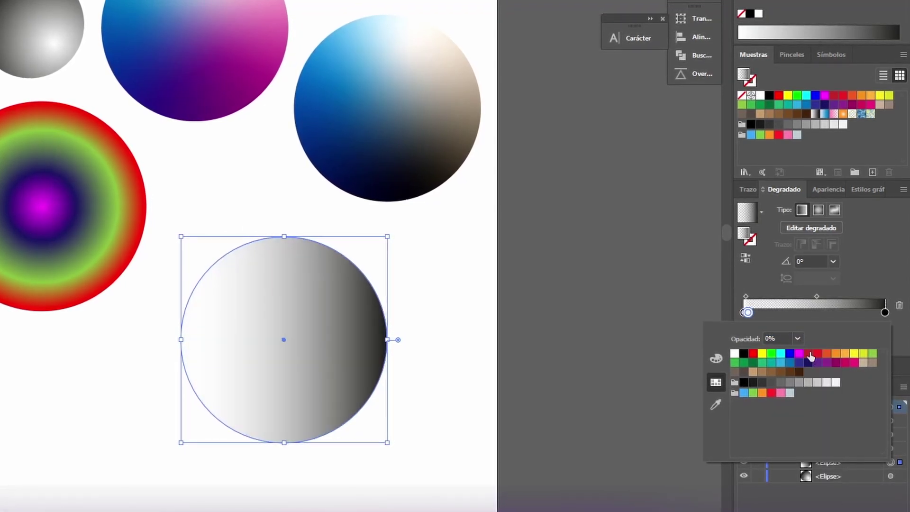
{"action": "left_click", "coordinate": [749, 312]}
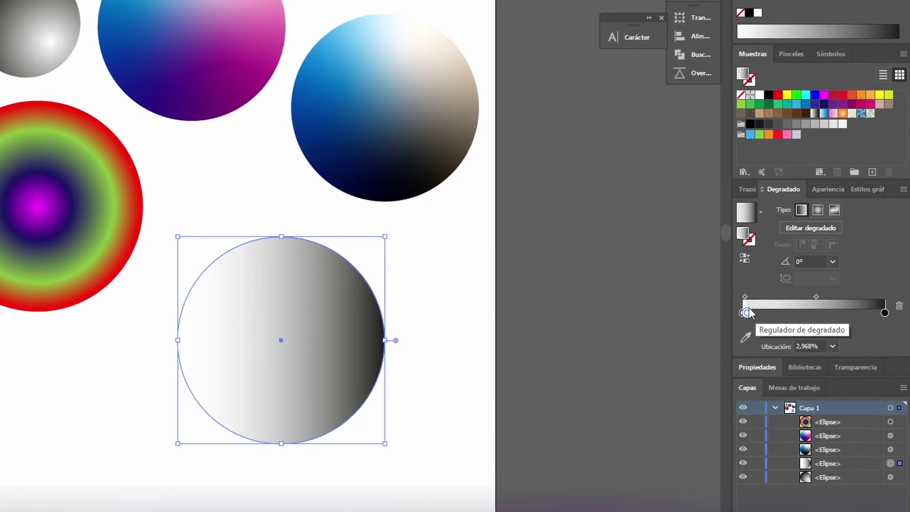
{"action": "left_click_drag", "start_coordinate": [749, 312], "coordinate": [771, 312]}
{"action": "left_click", "coordinate": [743, 313]}
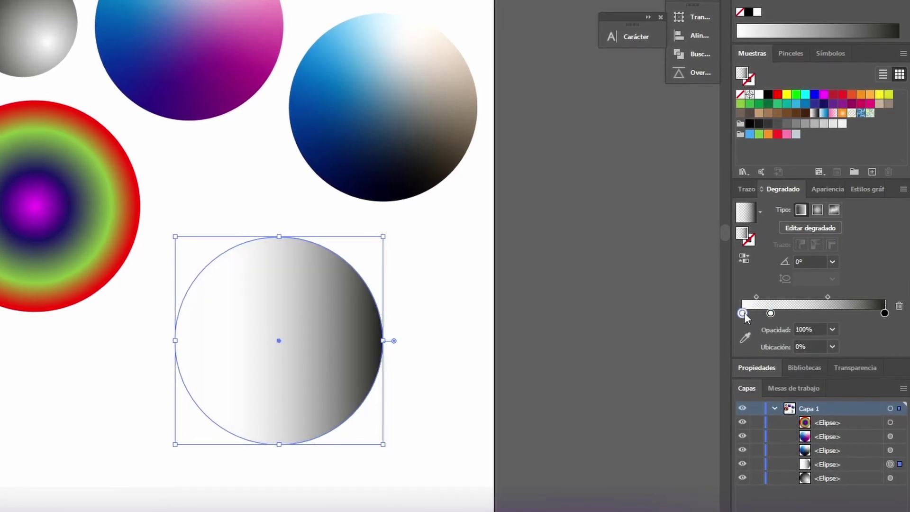
{"action": "key", "text": "Delete"}
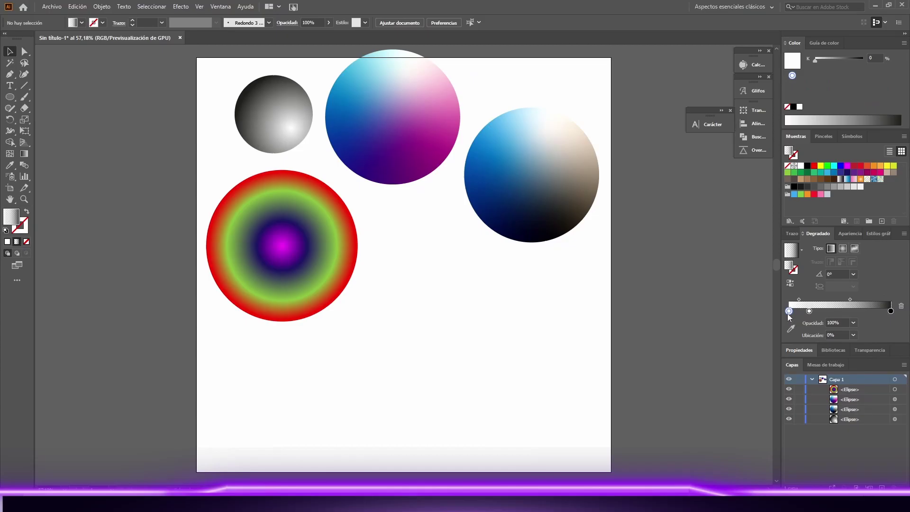
{"action": "key", "text": "ctrl+z"}
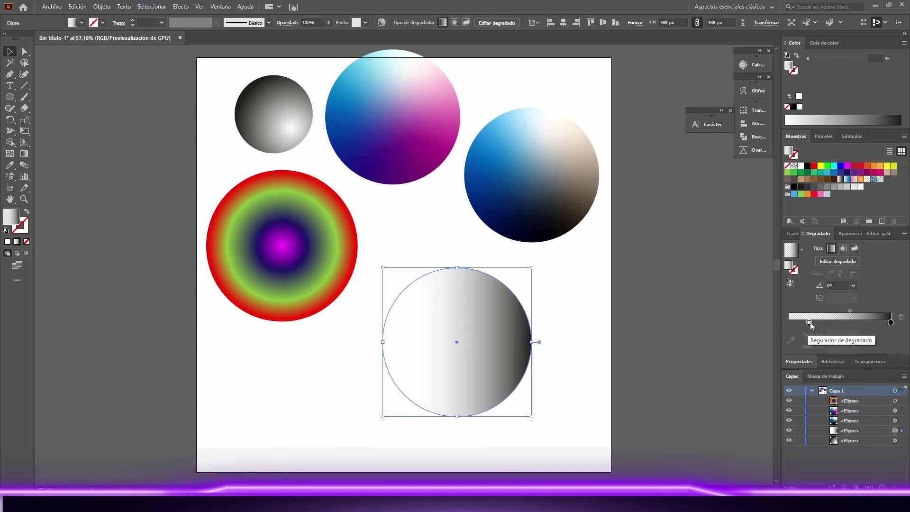
Move the transparent stop to the far left and bring the circle to the front over the rainbow
{"action": "left_click_drag", "start_coordinate": [810, 322], "coordinate": [788, 323]}
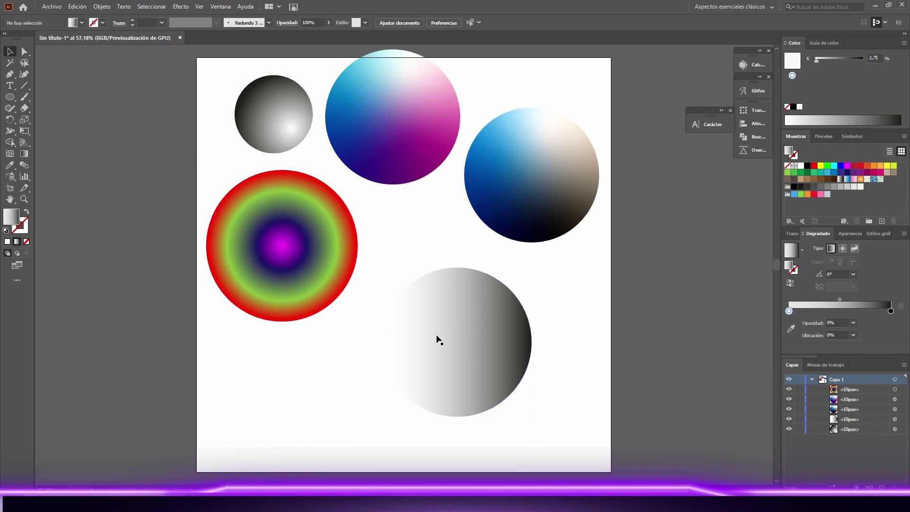
{"action": "left_click_drag", "start_coordinate": [437, 339], "coordinate": [341, 273]}
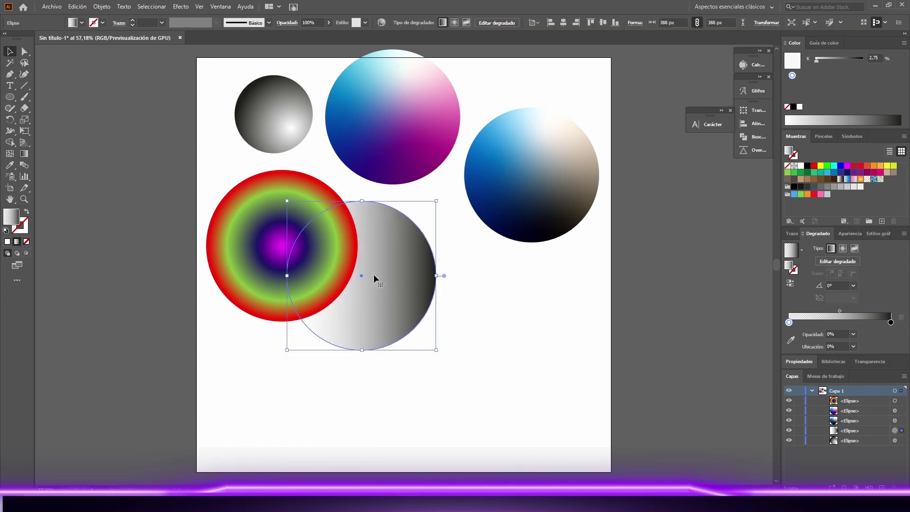
{"action": "right_click", "coordinate": [374, 274]}
{"action": "mouse_move", "coordinate": [403, 433]}
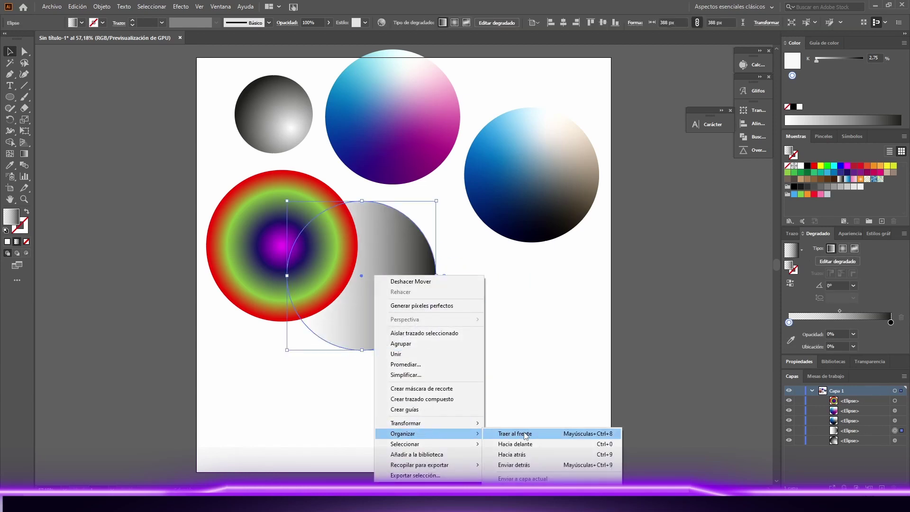
{"action": "left_click", "coordinate": [525, 434]}
Position the transparent-to-black circle over the rainbow circle's right side and clear the selection
{"action": "left_click_drag", "start_coordinate": [416, 314], "coordinate": [419, 277]}
{"action": "left_click", "coordinate": [474, 354]}
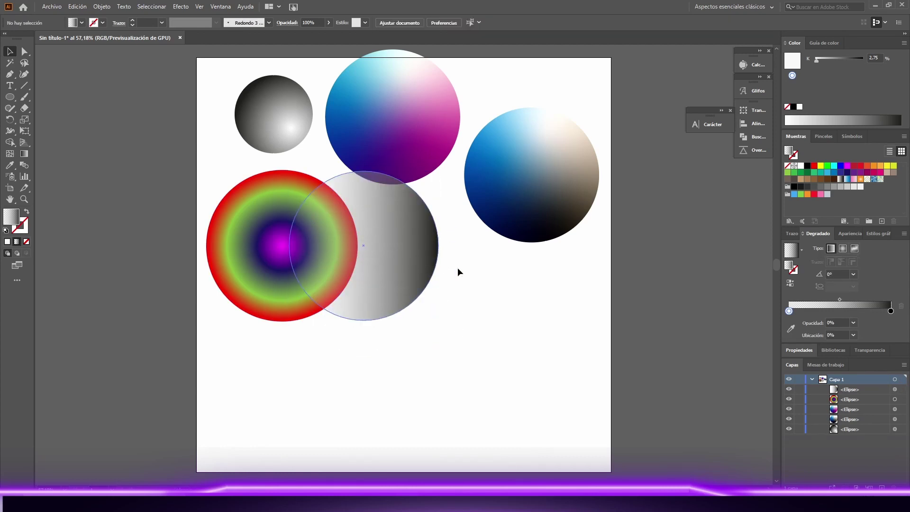
{"action": "mouse_move", "coordinate": [434, 261]}
{"action": "left_mouse_down"}
{"action": "mouse_move", "coordinate": [338, 258]}
{"action": "mouse_move", "coordinate": [432, 253]}
{"action": "left_mouse_up"}
{"action": "left_click", "coordinate": [446, 361]}
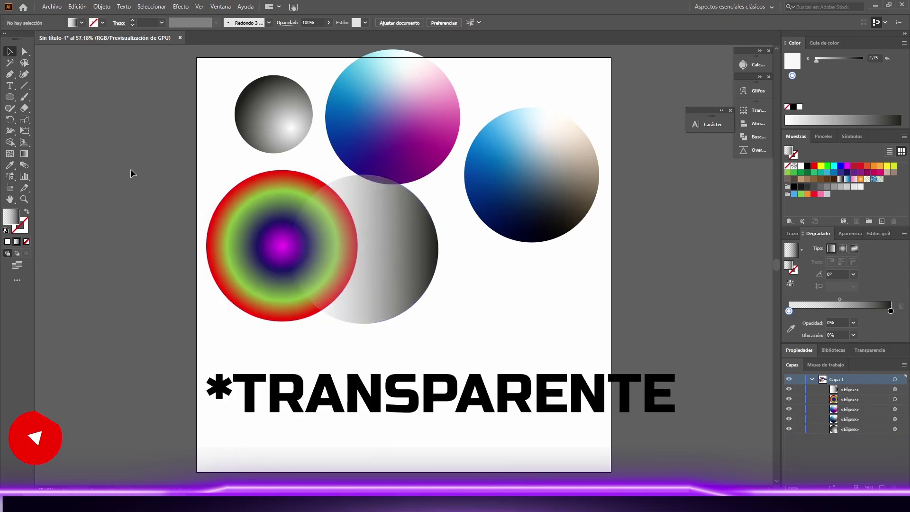
{"action": "left_click", "coordinate": [27, 153]}
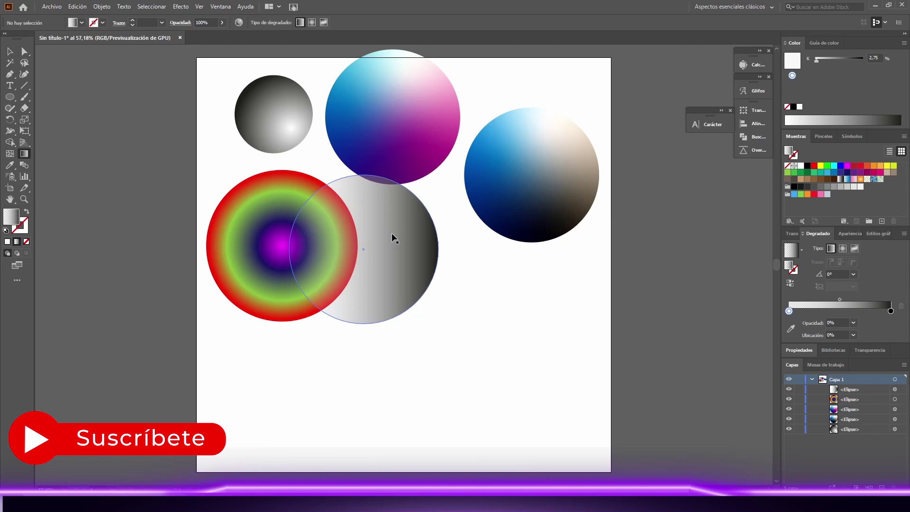
Redraw the grey circle's gradient left-to-right at 1.0786° and shift it against the rainbow circle
{"action": "left_click", "coordinate": [425, 247]}
{"action": "left_click_drag", "start_coordinate": [462, 268], "coordinate": [335, 270]}
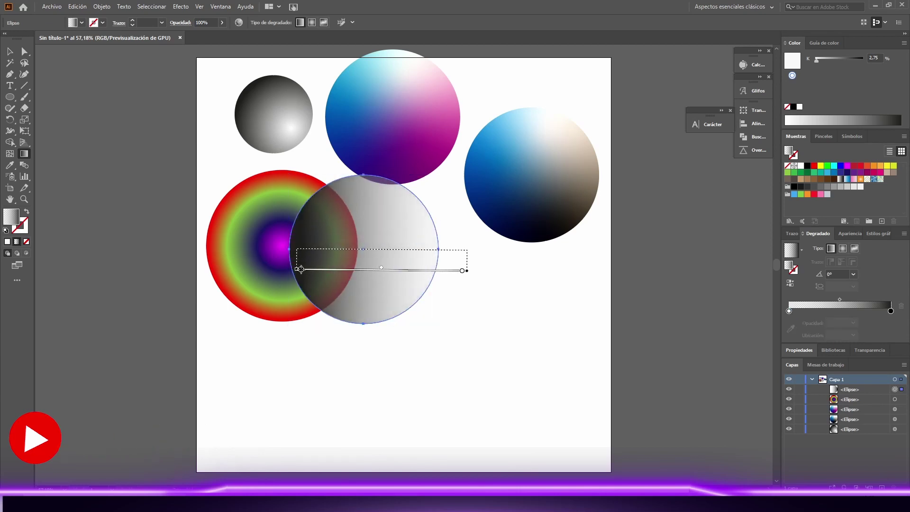
{"action": "left_click_drag", "start_coordinate": [203, 255], "coordinate": [406, 248]}
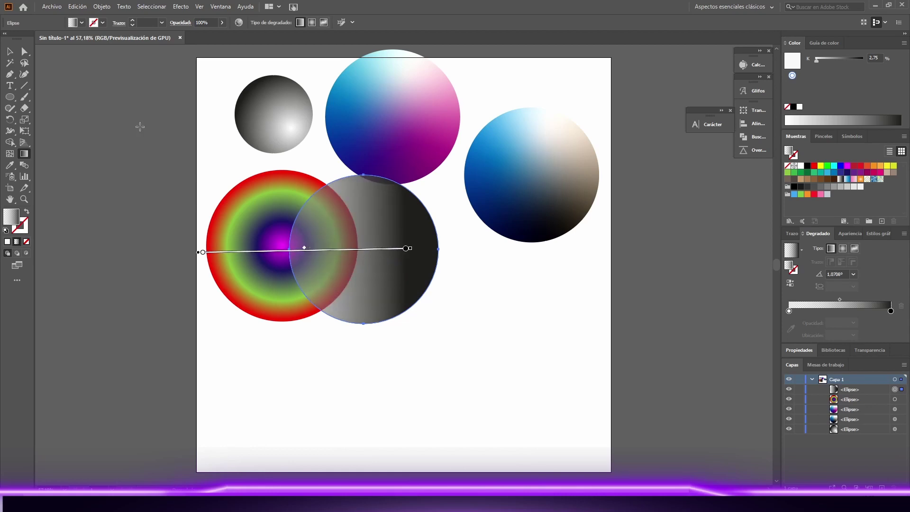
{"action": "left_click", "coordinate": [8, 50]}
{"action": "mouse_move", "coordinate": [413, 290]}
{"action": "left_mouse_down"}
{"action": "mouse_move", "coordinate": [327, 277]}
{"action": "mouse_move", "coordinate": [394, 254]}
{"action": "mouse_move", "coordinate": [493, 306]}
{"action": "left_mouse_up"}
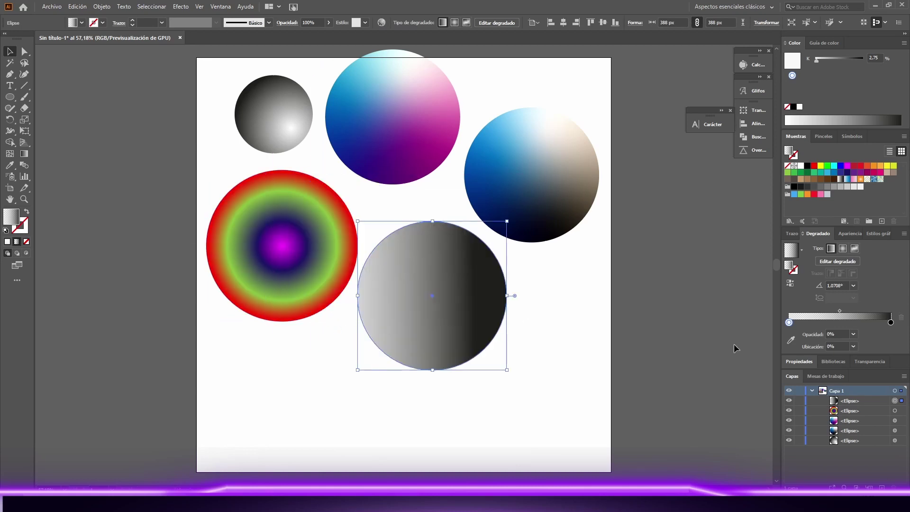